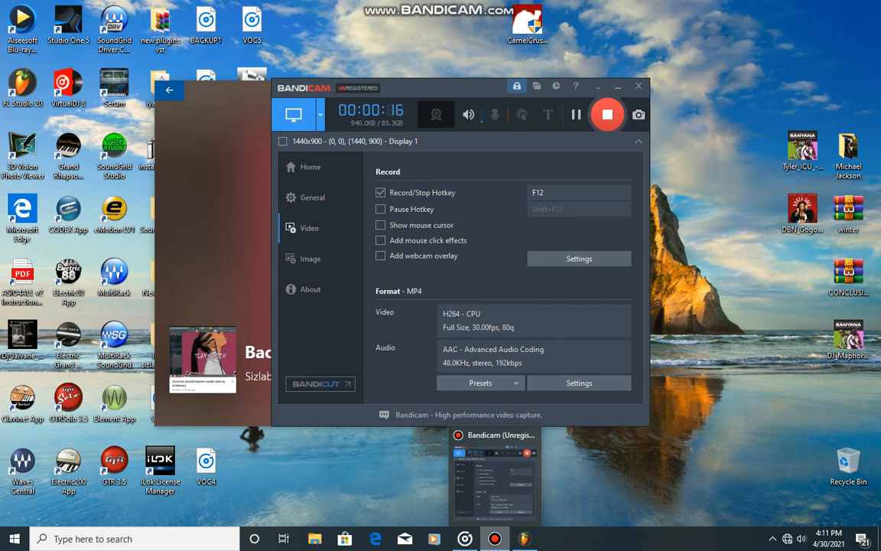
Step: Switch to the xap.zip project in FL Studio and minimise the media player
{"action": "mouse_move", "coordinate": [466, 538]}
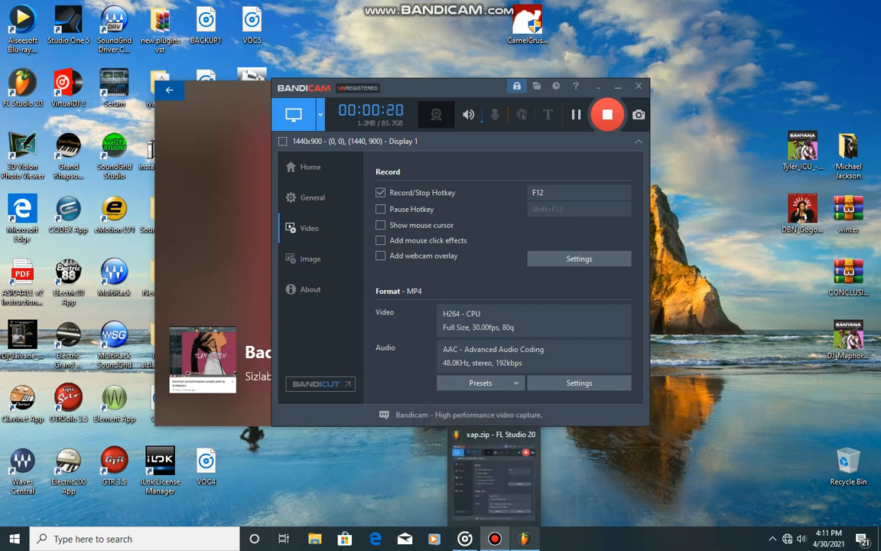
{"action": "mouse_move", "coordinate": [525, 538]}
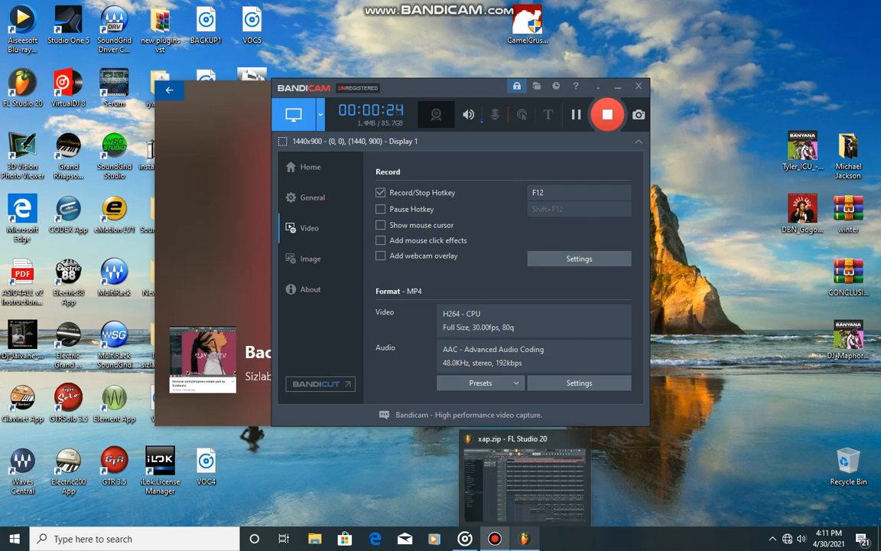
{"action": "left_click", "coordinate": [472, 484]}
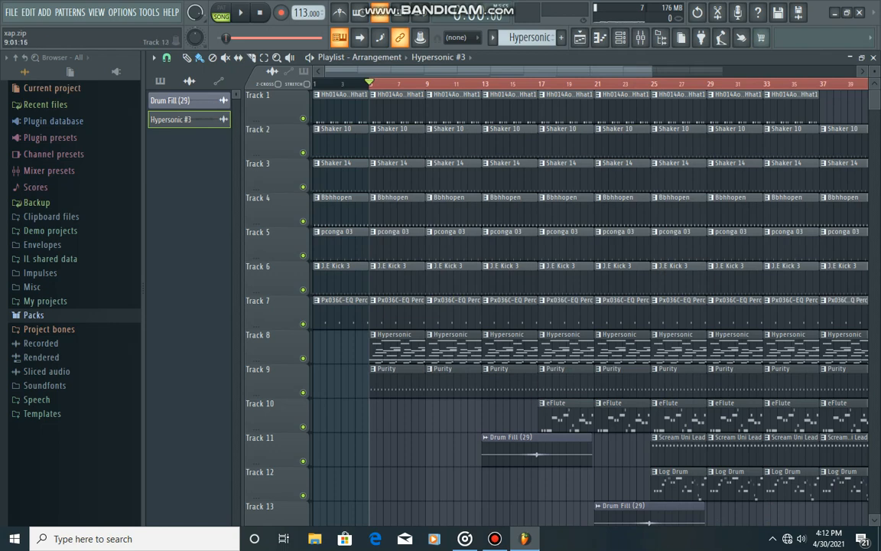
{"action": "left_click", "coordinate": [465, 538]}
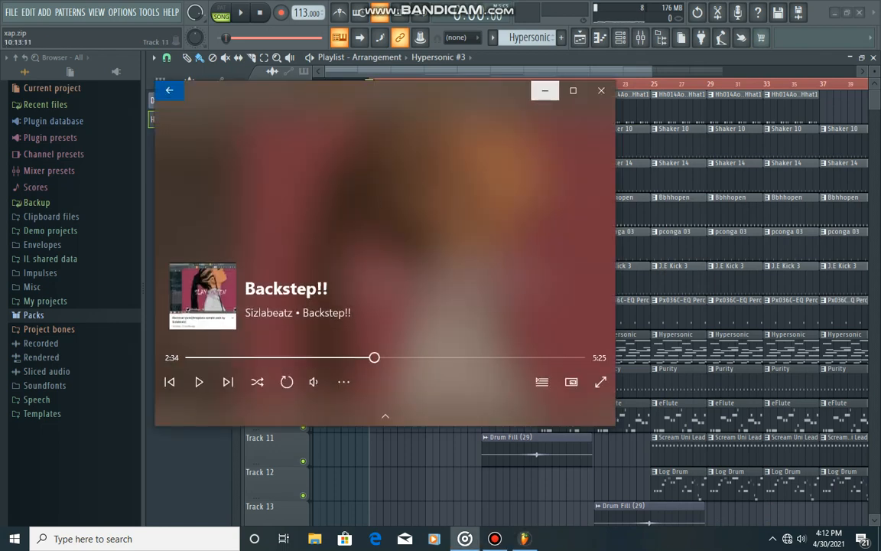
{"action": "left_click", "coordinate": [545, 90]}
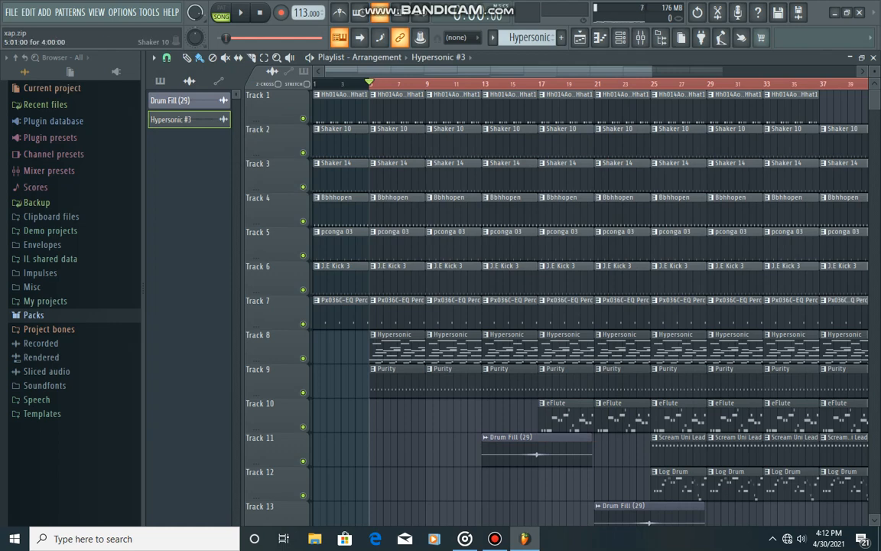
Step: Play the full arrangement from bar 5 and follow the drum, Hypersonic, Purity, eFlute and Log Drum clips across the tracks
{"action": "left_click_drag", "start_coordinate": [650, 71], "coordinate": [801, 72]}
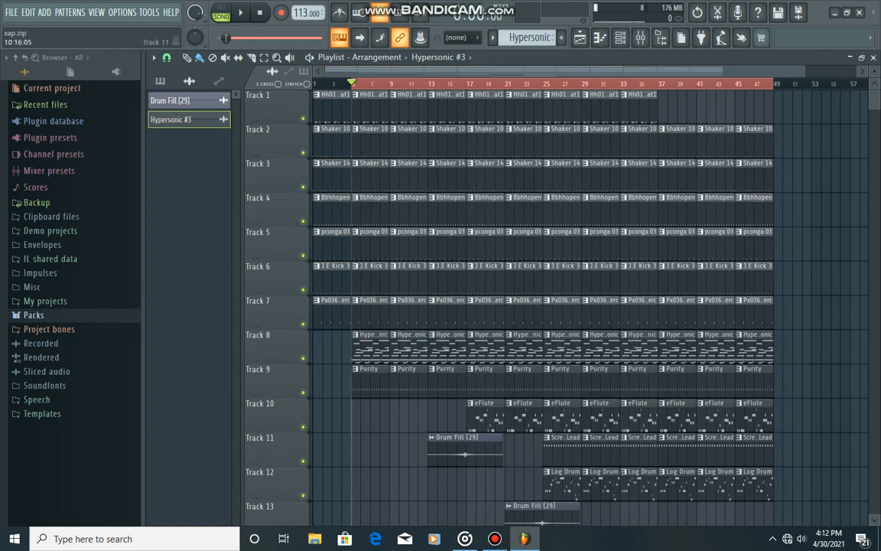
{"action": "key", "text": "space"}
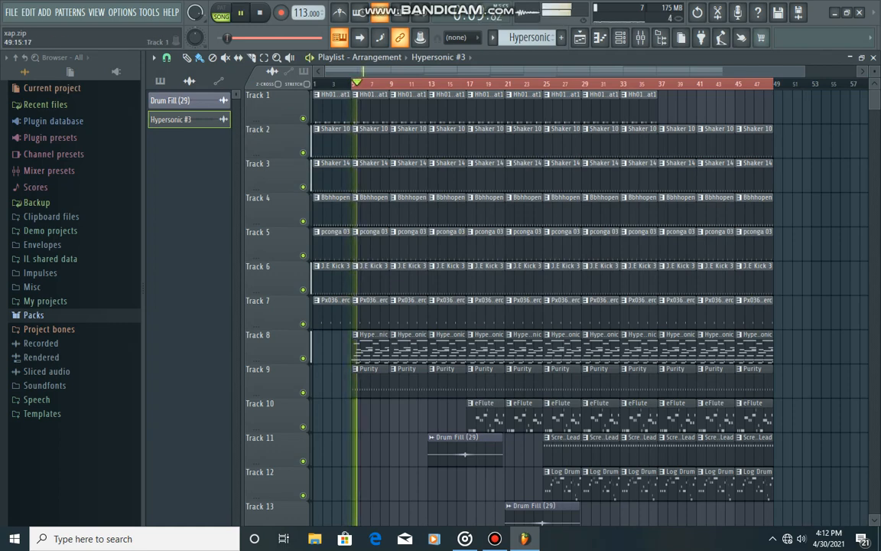
{"action": "left_click_drag", "start_coordinate": [802, 71], "coordinate": [559, 72]}
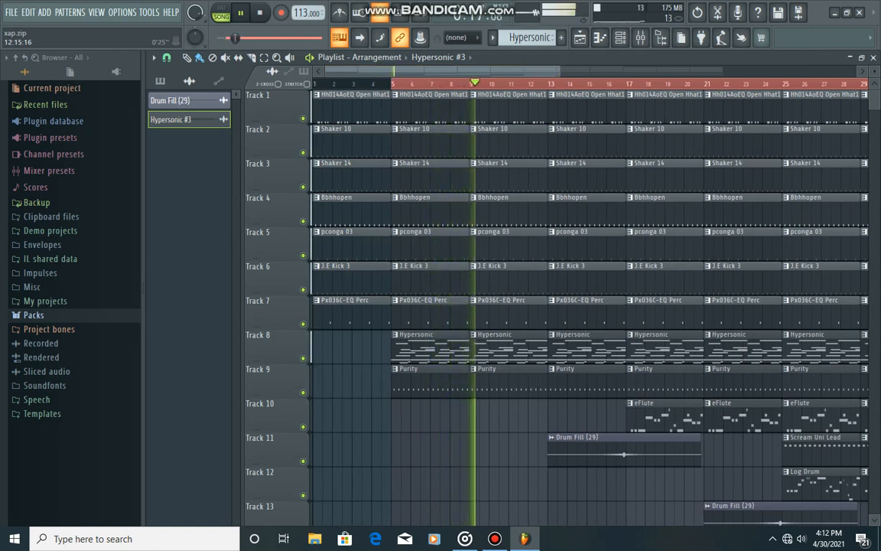
{"action": "left_click_drag", "start_coordinate": [559, 71], "coordinate": [855, 71]}
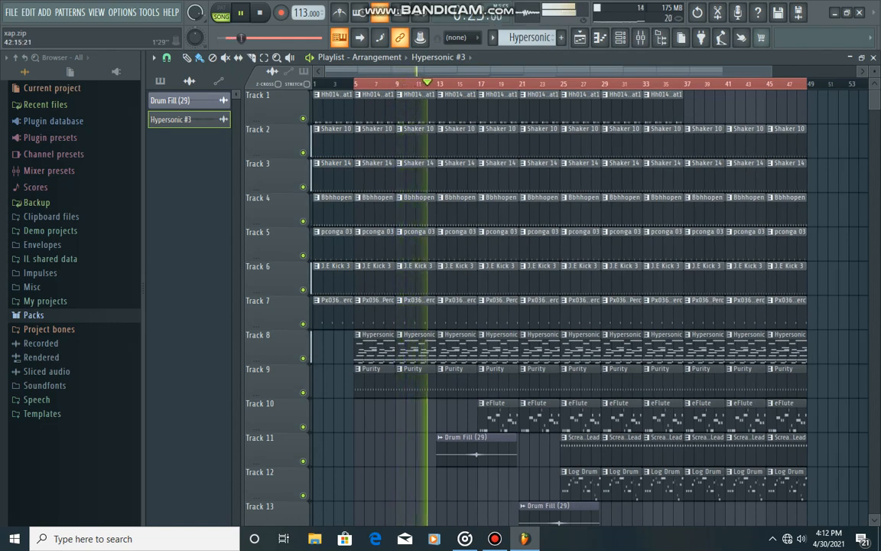
{"action": "left_click_drag", "start_coordinate": [772, 71], "coordinate": [725, 72]}
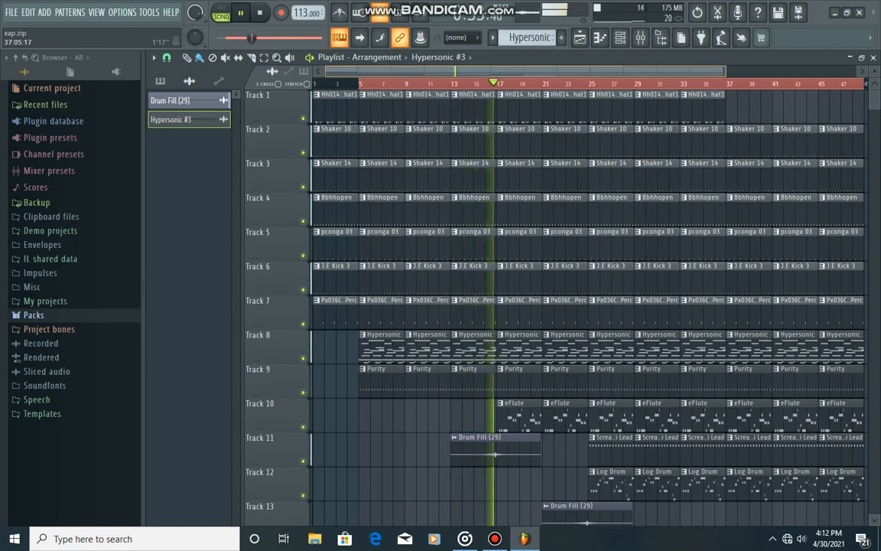
{"action": "left_click_drag", "start_coordinate": [724, 71], "coordinate": [596, 71]}
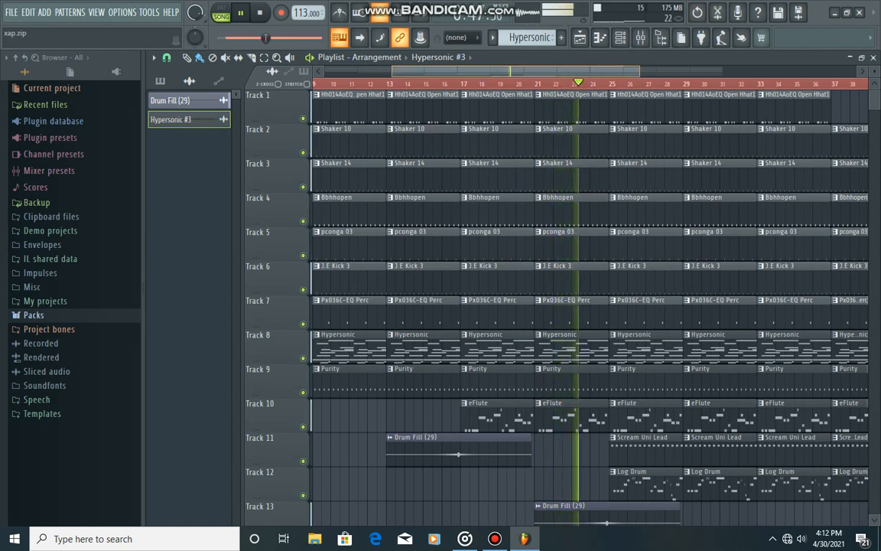
{"action": "left_click_drag", "start_coordinate": [602, 71], "coordinate": [614, 71]}
{"action": "scroll", "coordinate": [276, 344], "scroll_direction": "down", "scroll_amount": 7}
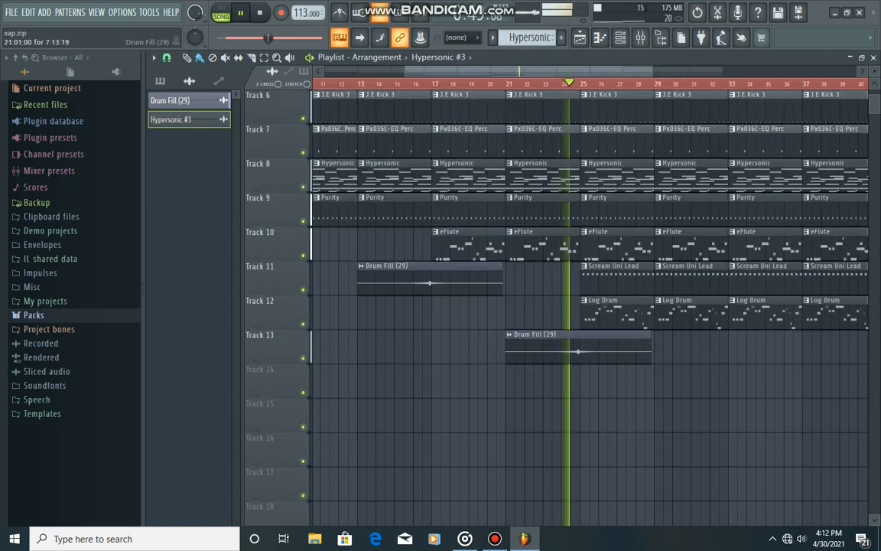
{"action": "scroll", "coordinate": [275, 344], "scroll_direction": "up", "scroll_amount": 1}
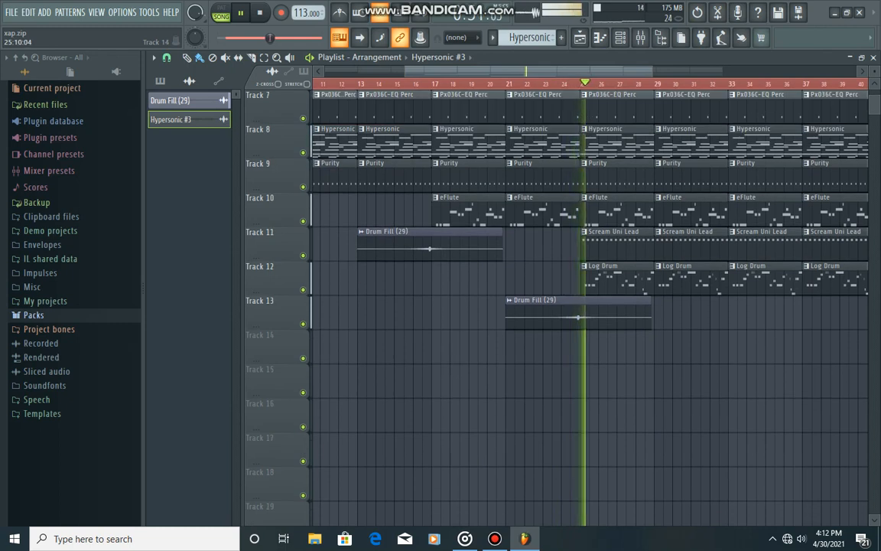
{"action": "left_click_drag", "start_coordinate": [566, 71], "coordinate": [535, 71]}
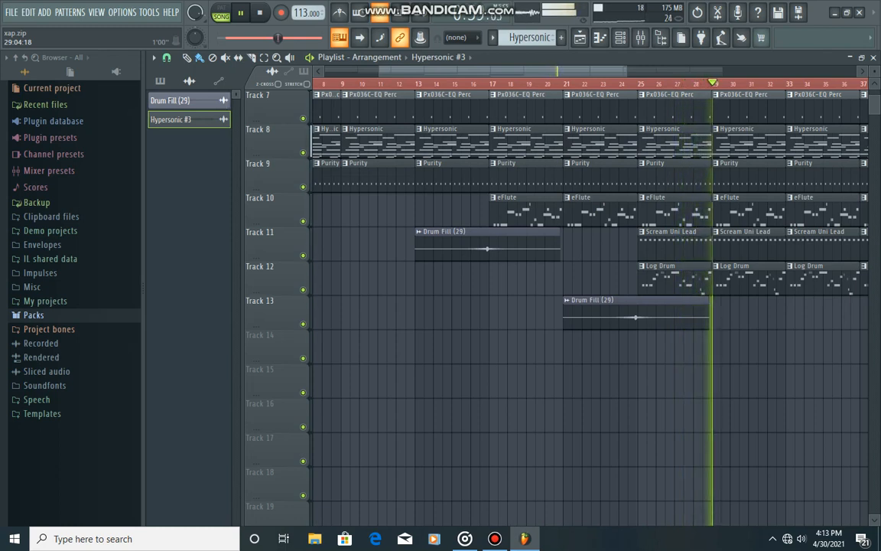
{"action": "left_click_drag", "start_coordinate": [629, 71], "coordinate": [754, 71]}
{"action": "scroll", "coordinate": [459, 130], "scroll_direction": "up", "scroll_amount": 6}
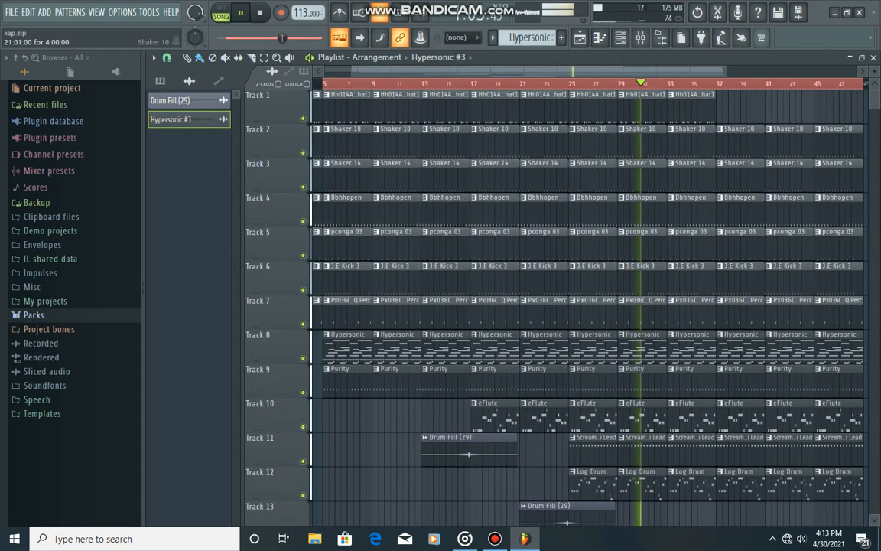
{"action": "key", "text": "space"}
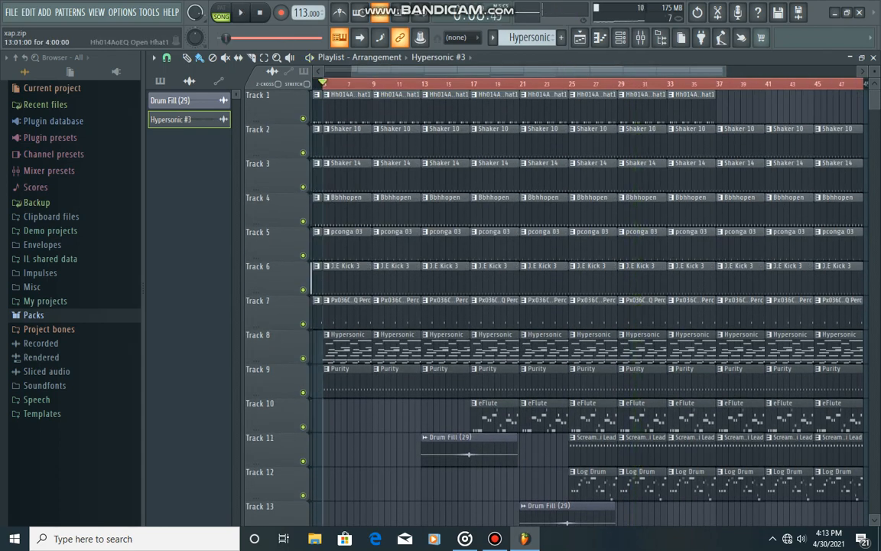
Step: Pick the Hypersonic pattern, solo Track 8 and set the playback selection to bars 5 to 9
{"action": "left_click_drag", "start_coordinate": [722, 71], "coordinate": [567, 72]}
{"action": "left_click", "coordinate": [367, 346]}
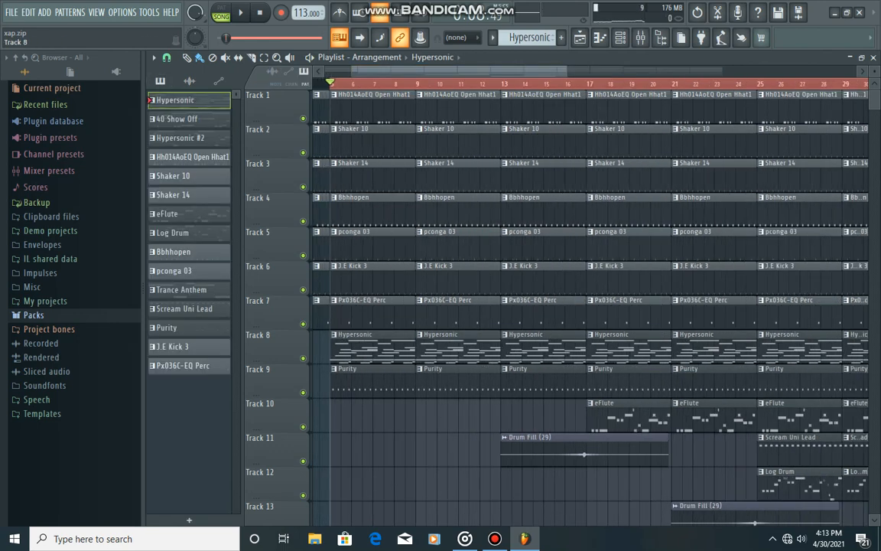
{"action": "right_click", "coordinate": [303, 358]}
{"action": "left_click_drag", "start_coordinate": [567, 71], "coordinate": [354, 83]}
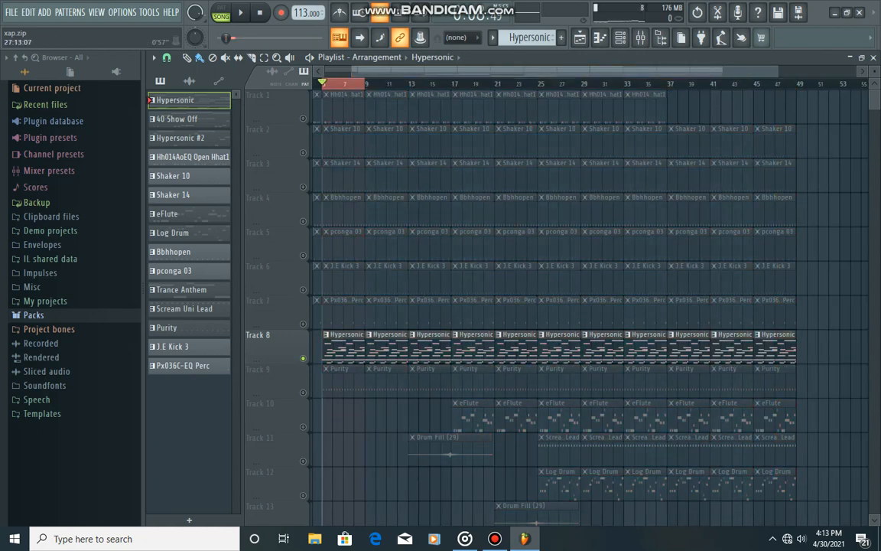
Step: Play the soloed Hypersonic part over the selected bars and stop playback
{"action": "key", "text": "space"}
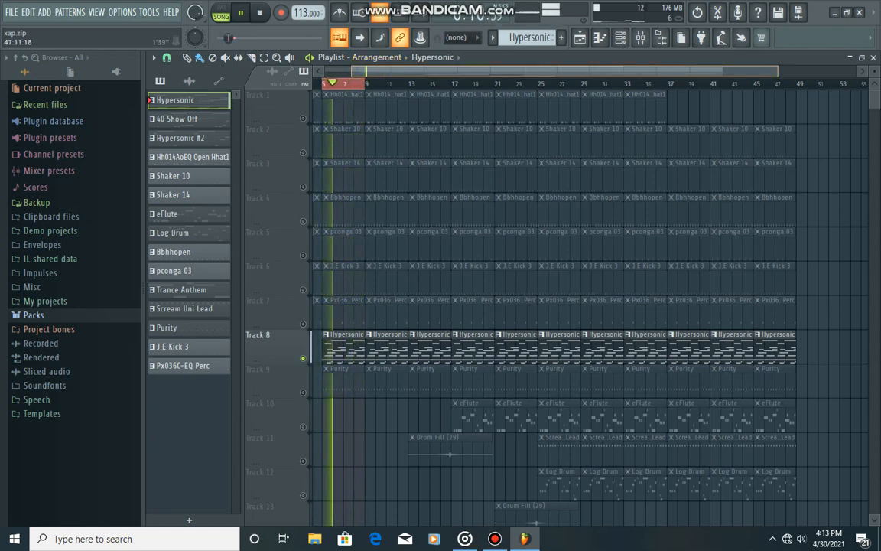
{"action": "left_click_drag", "start_coordinate": [777, 71], "coordinate": [440, 71]}
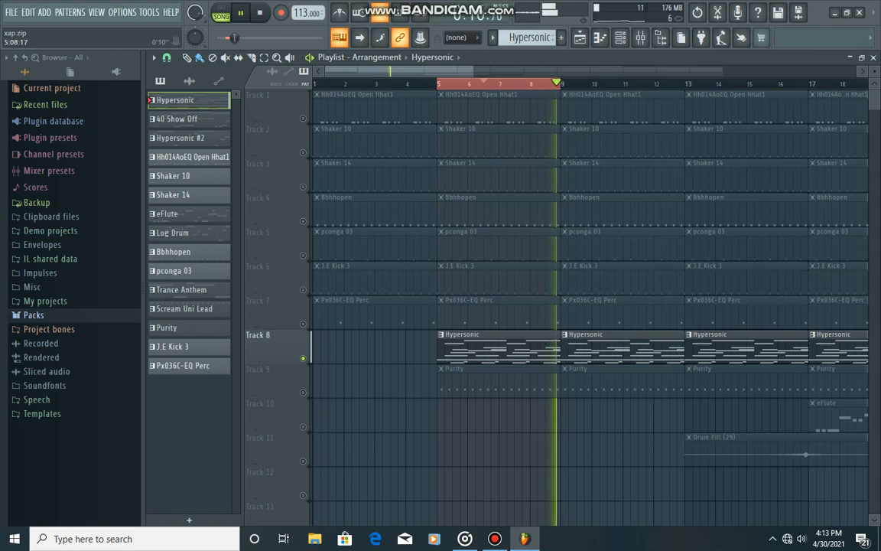
{"action": "left_click_drag", "start_coordinate": [472, 72], "coordinate": [553, 71]}
{"action": "key", "text": "space"}
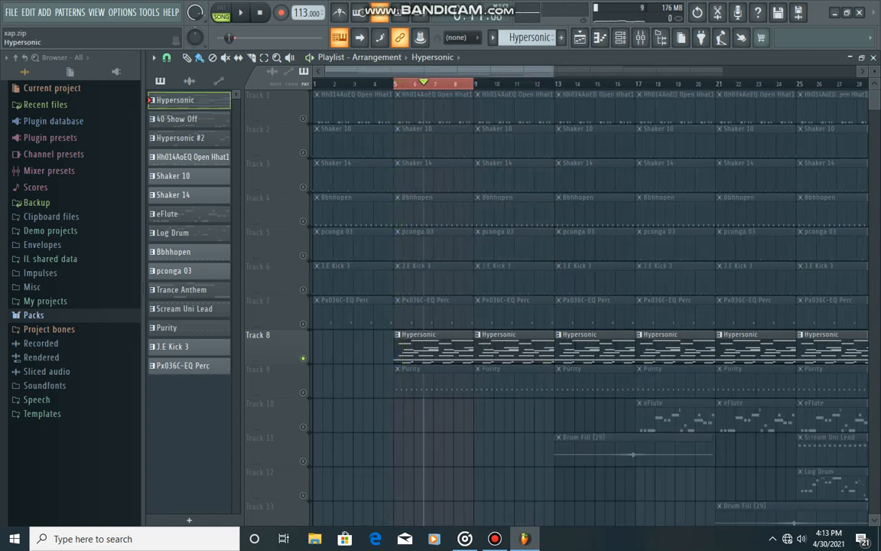
{"action": "right_click", "coordinate": [190, 98]}
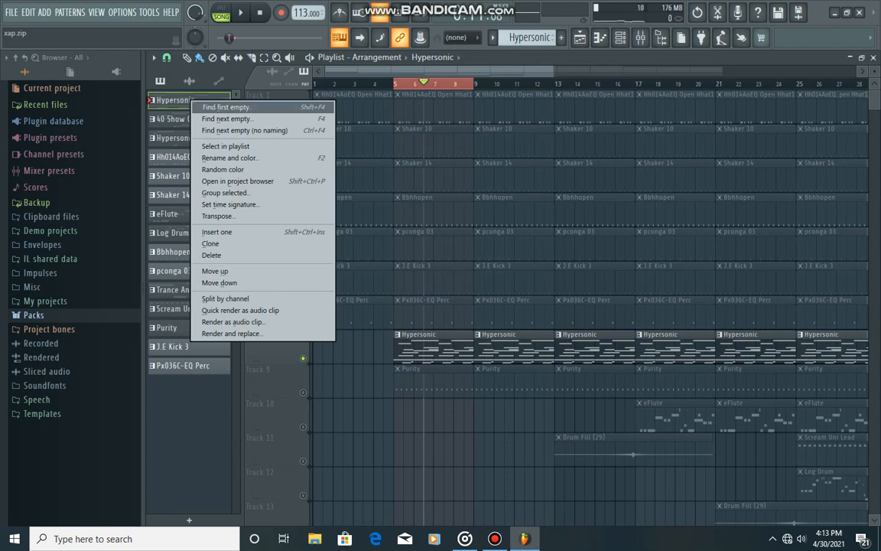
{"action": "right_click", "coordinate": [167, 99]}
{"action": "right_click", "coordinate": [157, 98]}
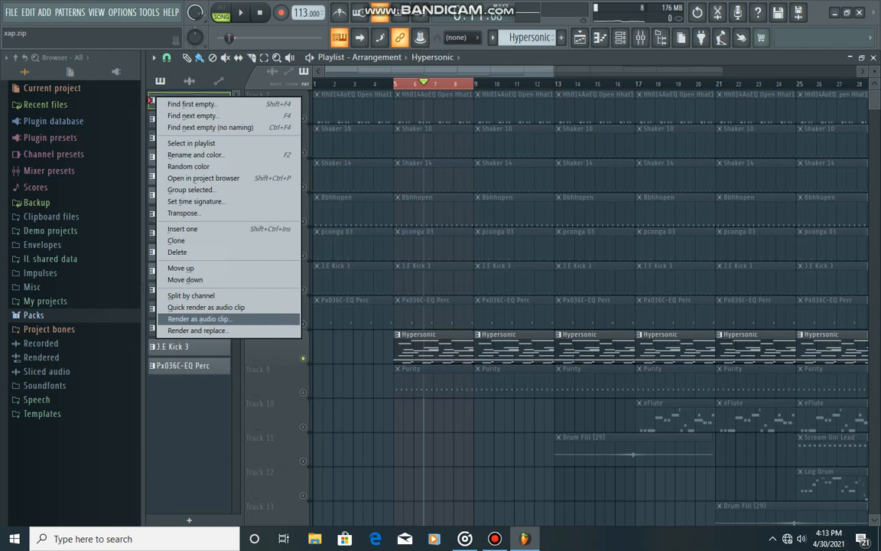
{"action": "left_click", "coordinate": [199, 318]}
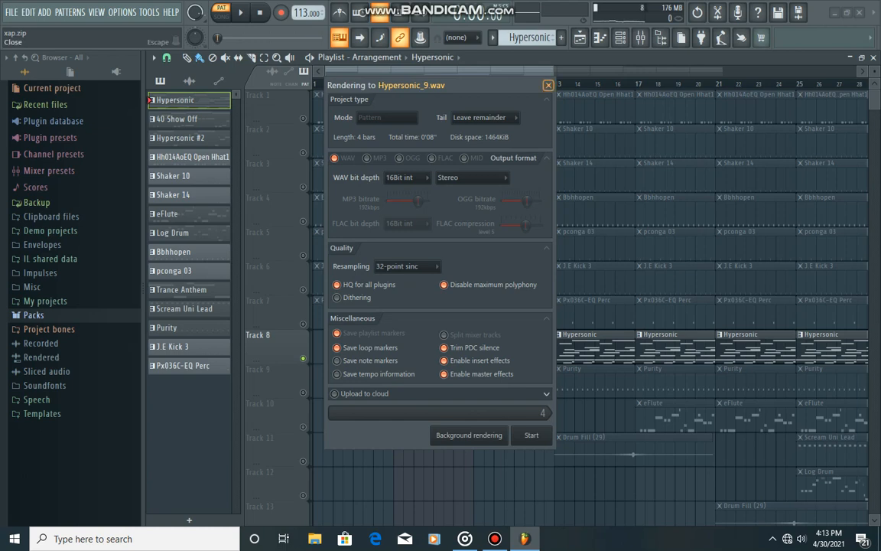
{"action": "left_click", "coordinate": [548, 85]}
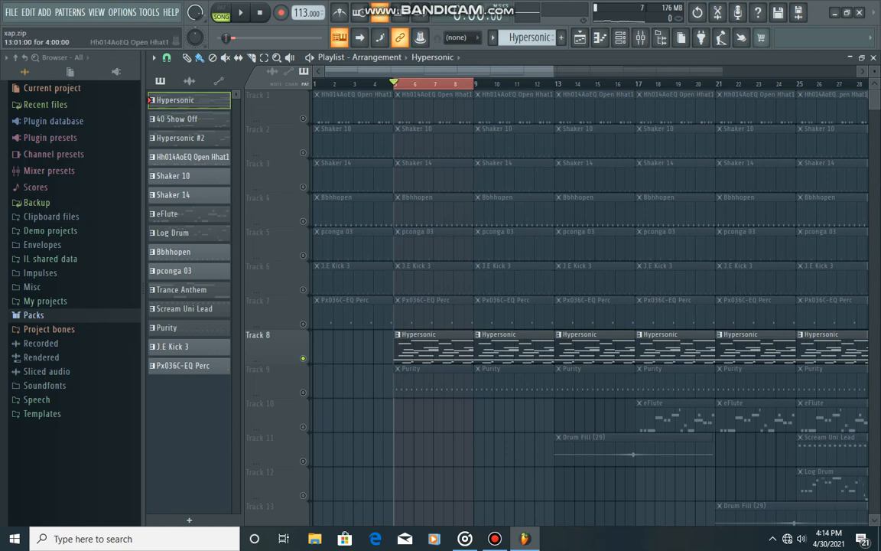
Step: Open the Hypersonic #3 audio clip from the channel rack and place it on Track 10 at bar 5
{"action": "left_click", "coordinate": [621, 38]}
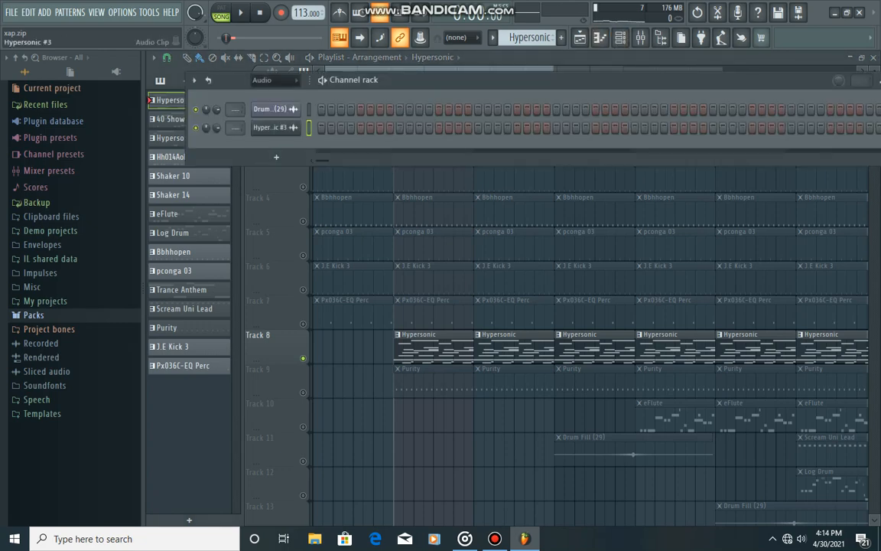
{"action": "left_click", "coordinate": [270, 128]}
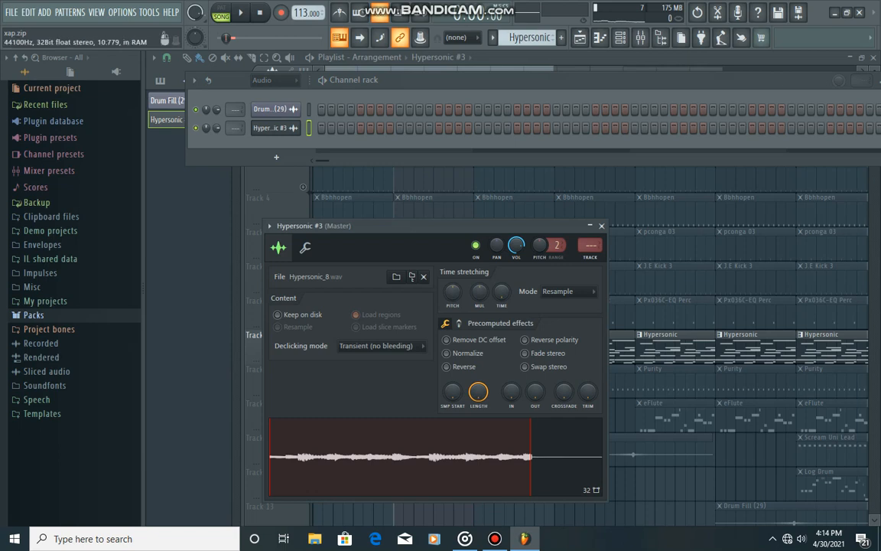
{"action": "right_click", "coordinate": [369, 459]}
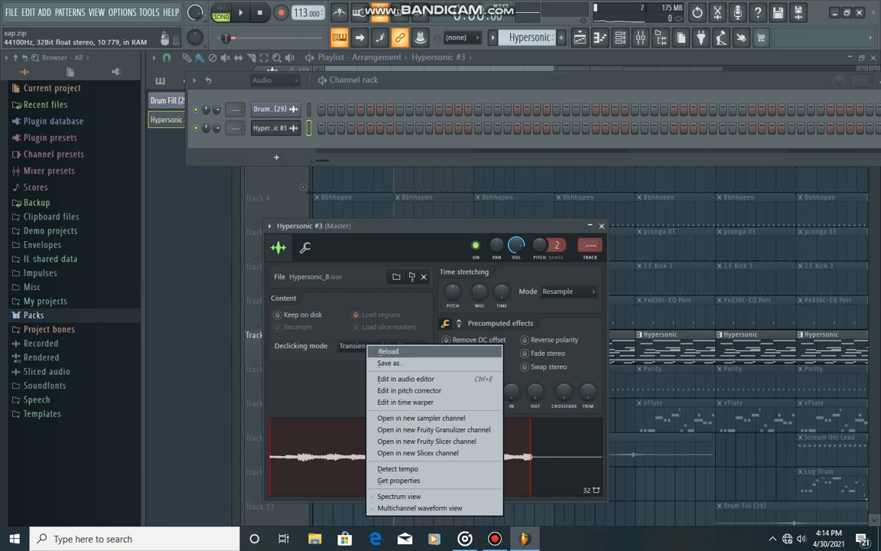
{"action": "left_click", "coordinate": [505, 58]}
{"action": "left_click", "coordinate": [399, 416]}
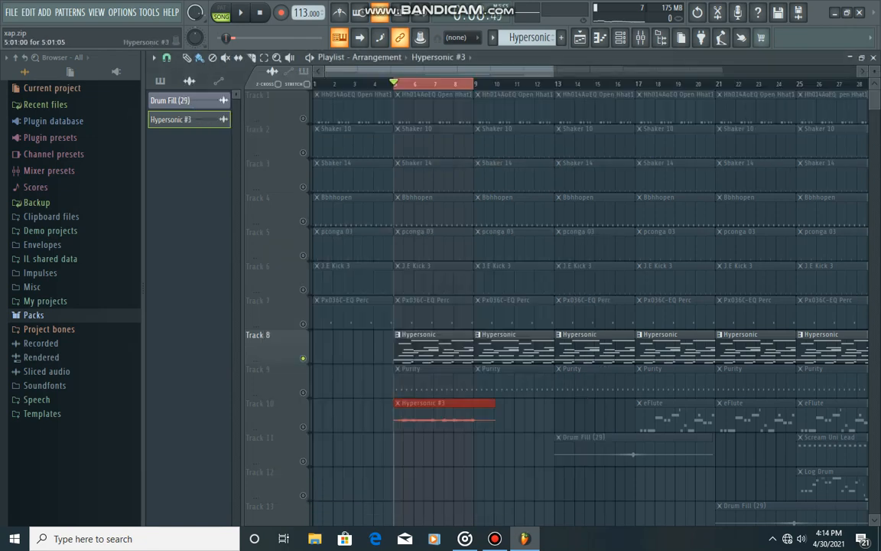
Step: Unmute Track 10, mute Track 8 and play back the Hypersonic #3 audio clip
{"action": "left_click", "coordinate": [302, 426]}
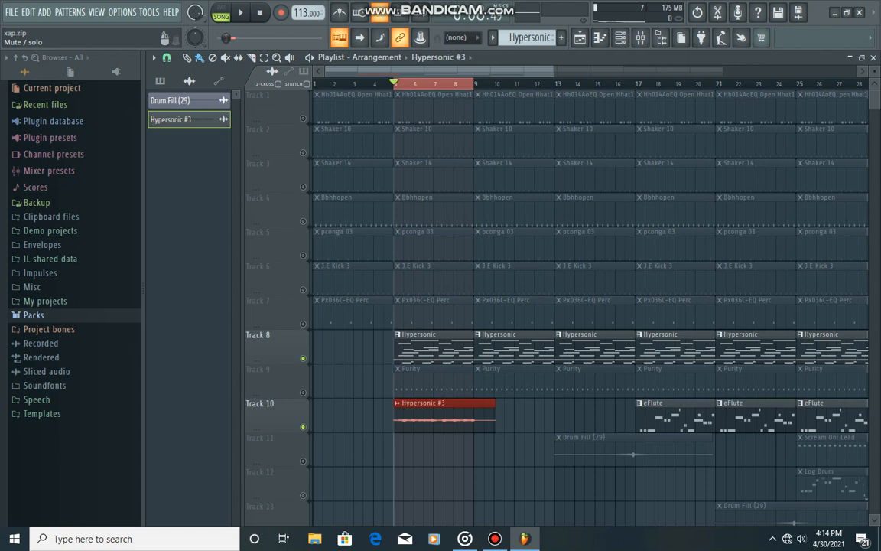
{"action": "left_click", "coordinate": [303, 358]}
{"action": "key", "text": "space"}
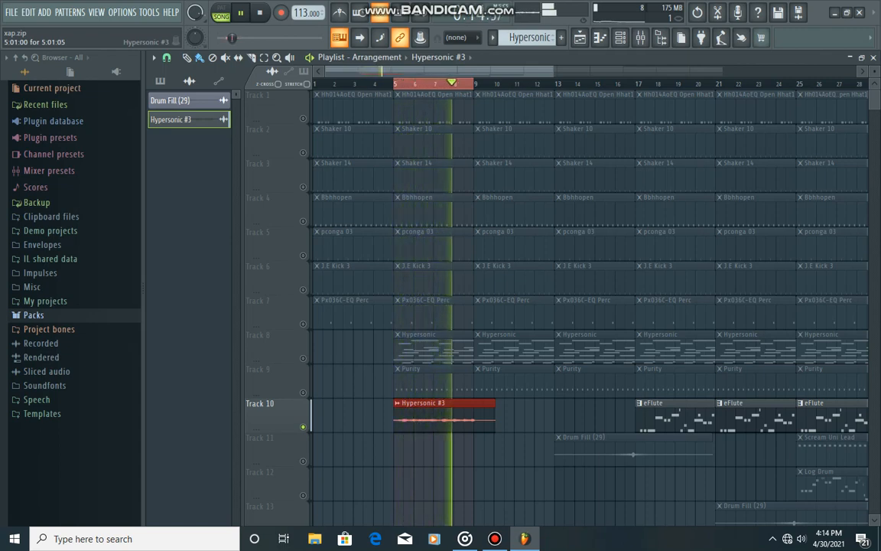
{"action": "key", "text": "space"}
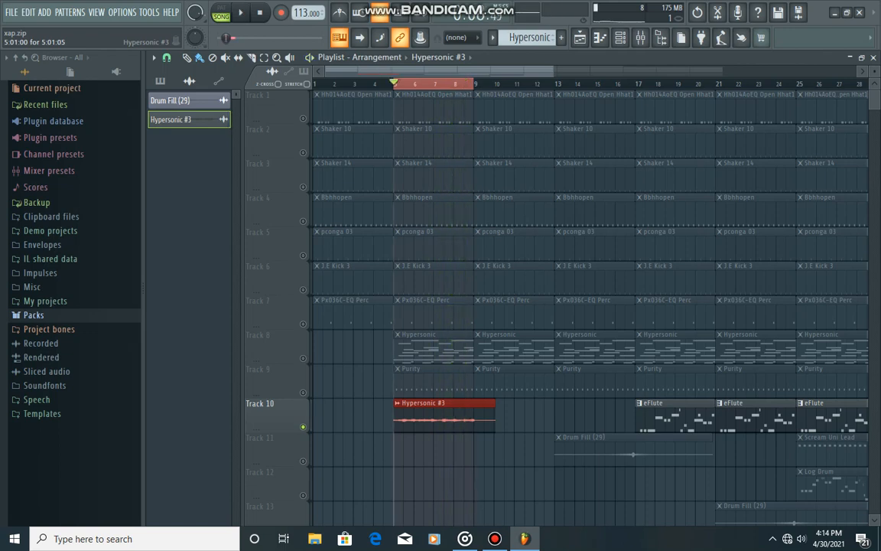
Step: Open the sample of the Hypersonic #3 audio clip in the Edison audio editor and reposition the editor window
{"action": "key", "text": "F6"}
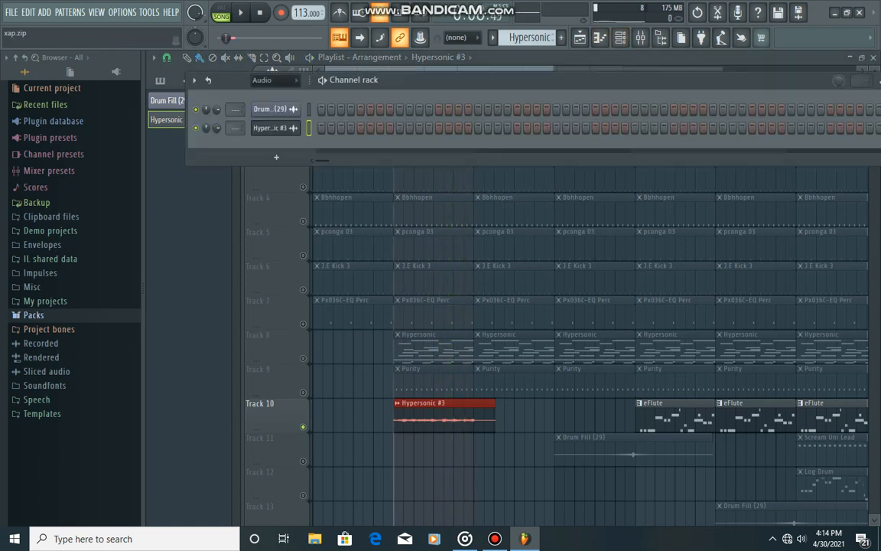
{"action": "left_click", "coordinate": [272, 128]}
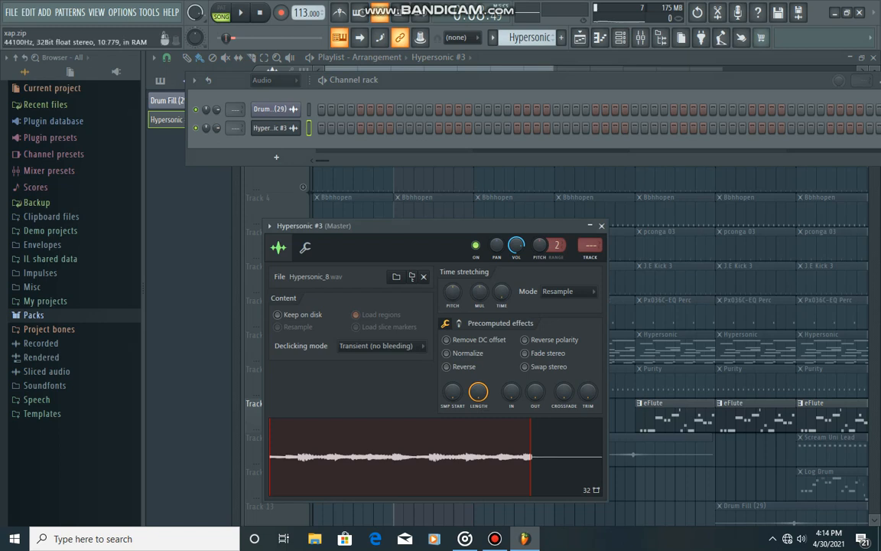
{"action": "right_click", "coordinate": [357, 455]}
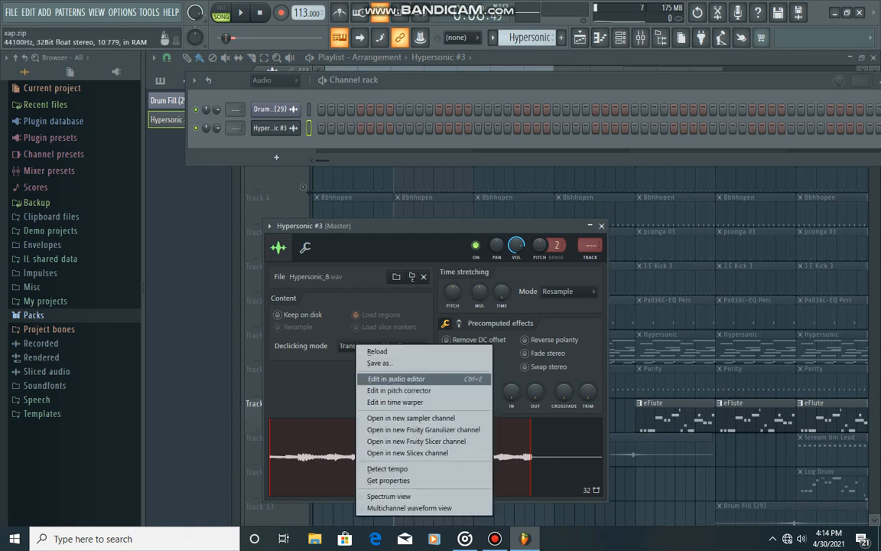
{"action": "left_click", "coordinate": [471, 379]}
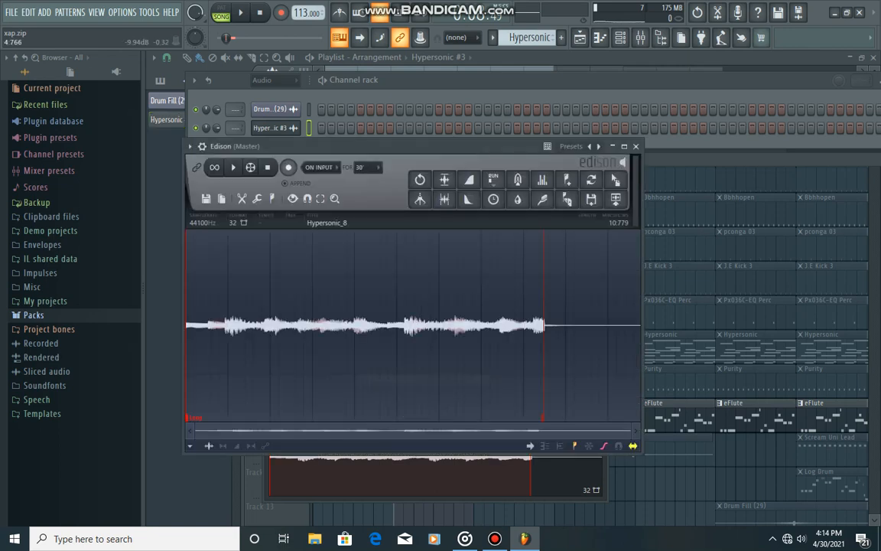
{"action": "left_click_drag", "start_coordinate": [398, 146], "coordinate": [494, 139]}
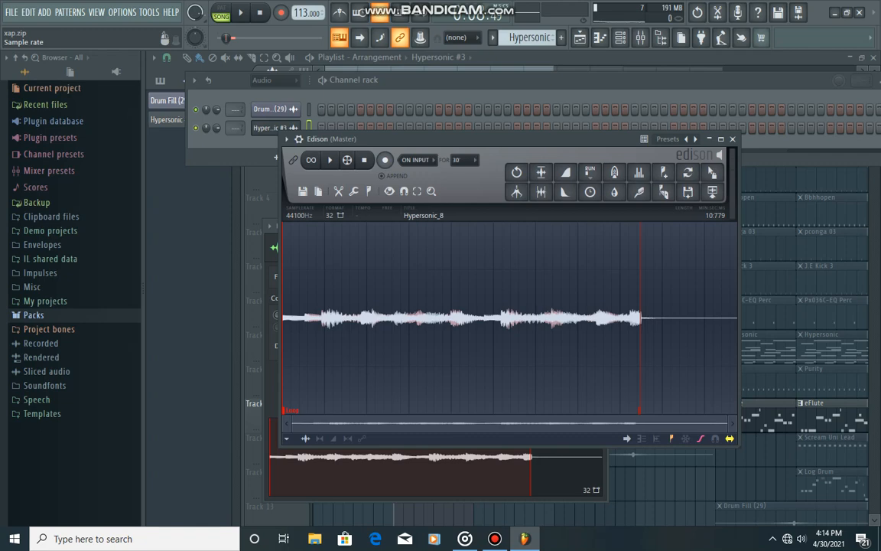
Step: Try changing the Hypersonic_8 sample rate to 1000 Hz in its sample properties, close Edison and return to the playlist
{"action": "double_click", "coordinate": [299, 215]}
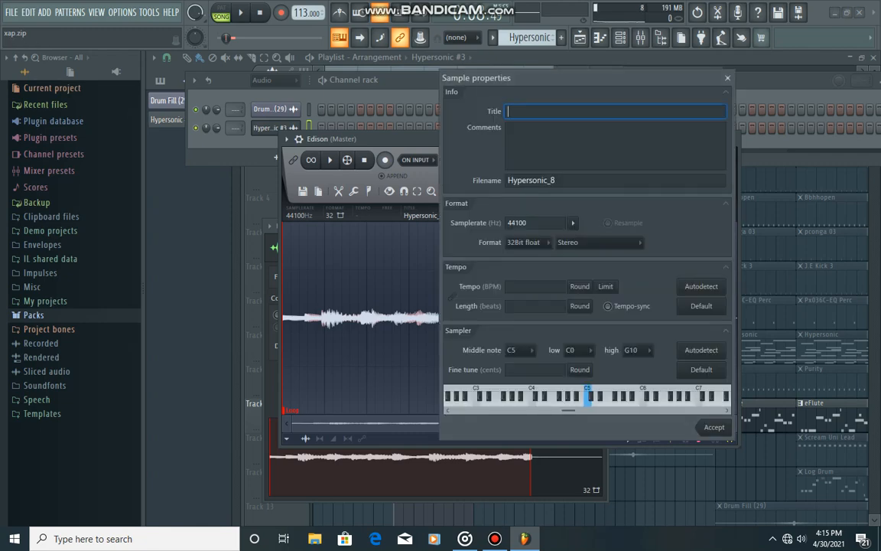
{"action": "left_click_drag", "start_coordinate": [529, 222], "coordinate": [506, 223]}
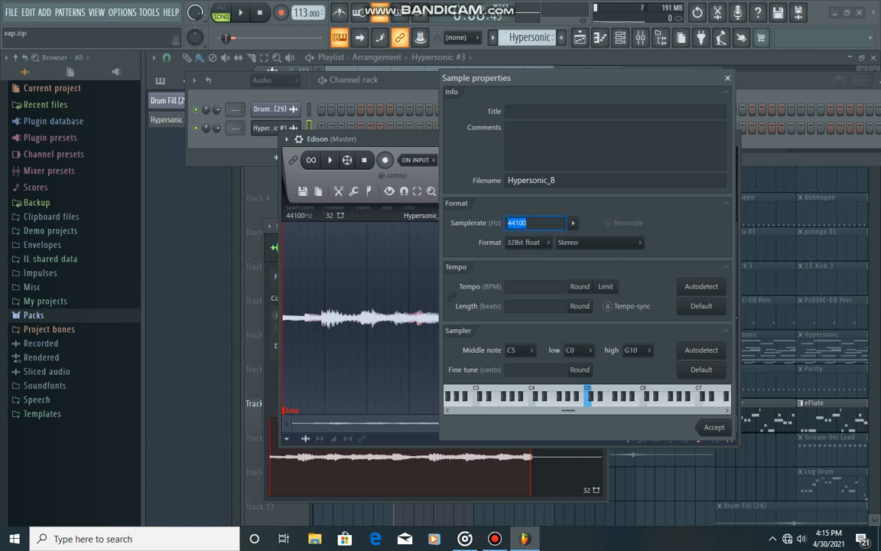
{"action": "key", "text": "BackSpace"}
{"action": "left_click", "coordinate": [714, 428]}
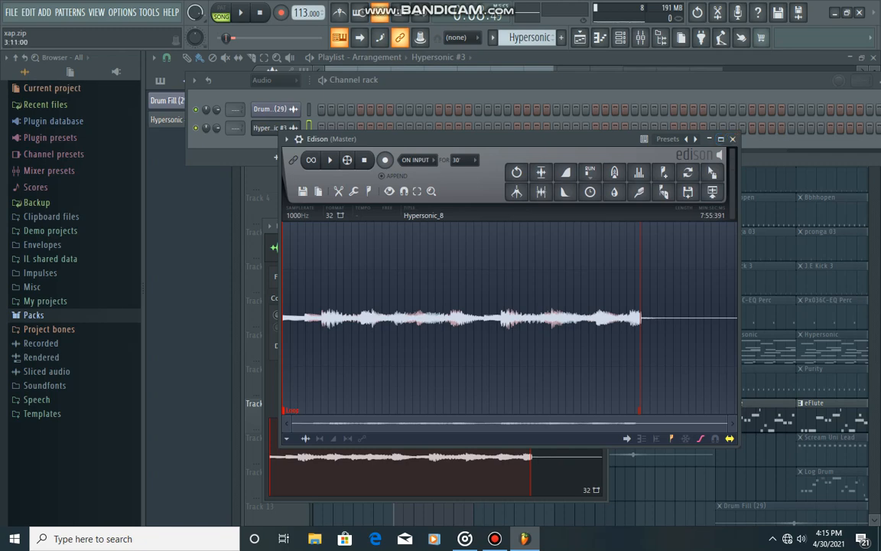
{"action": "left_click", "coordinate": [732, 138]}
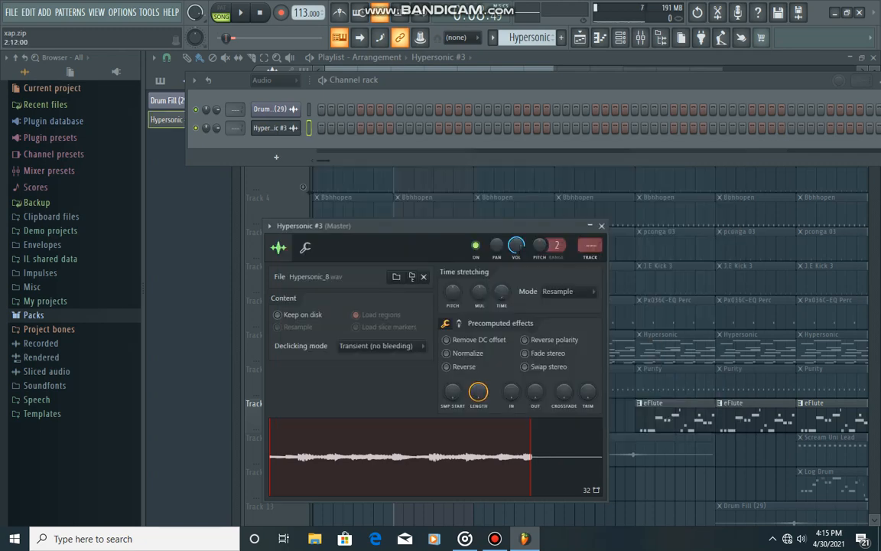
{"action": "left_click", "coordinate": [349, 191]}
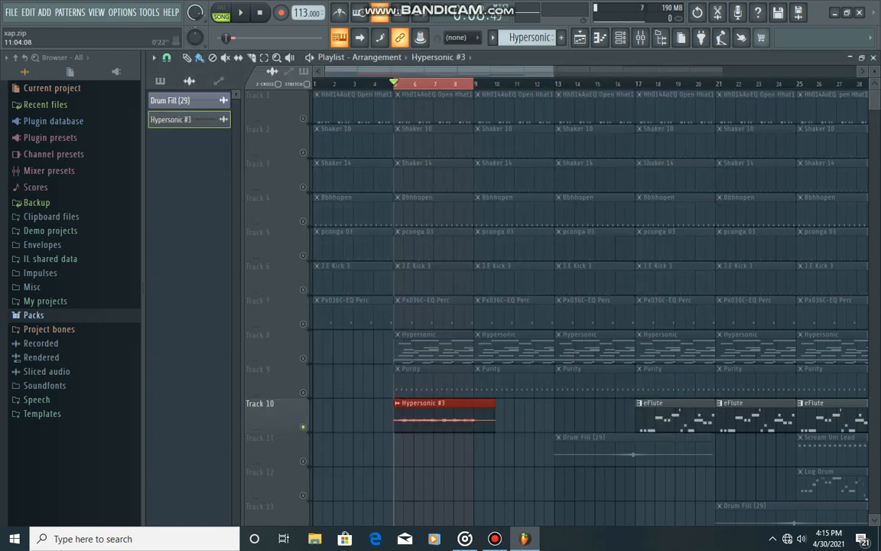
Step: Turn off Track 10, enable Track 8 and play its Hypersonic pattern over bars 5 to 9
{"action": "scroll", "coordinate": [522, 275], "scroll_direction": "right", "scroll_amount": 2}
{"action": "scroll", "coordinate": [528, 276], "scroll_direction": "left", "scroll_amount": 2}
{"action": "left_click_drag", "start_coordinate": [553, 71], "coordinate": [465, 71]}
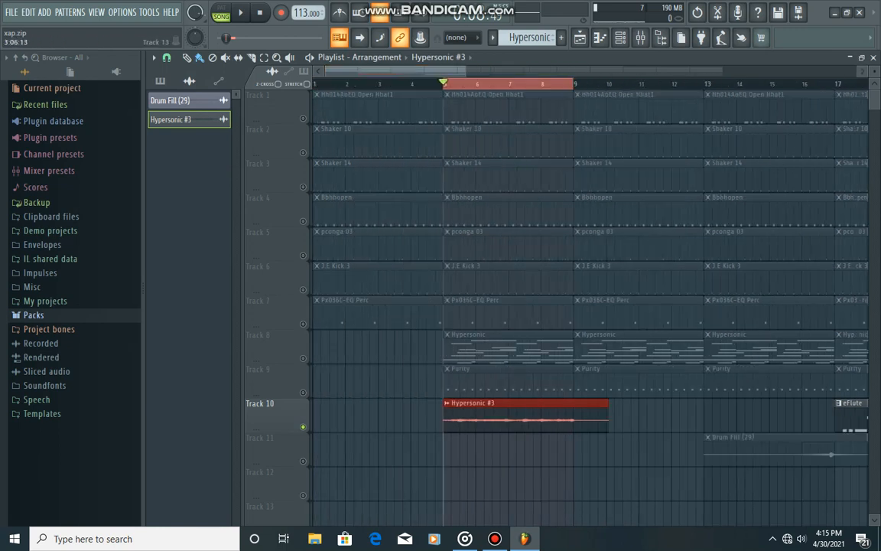
{"action": "left_click", "coordinate": [303, 426]}
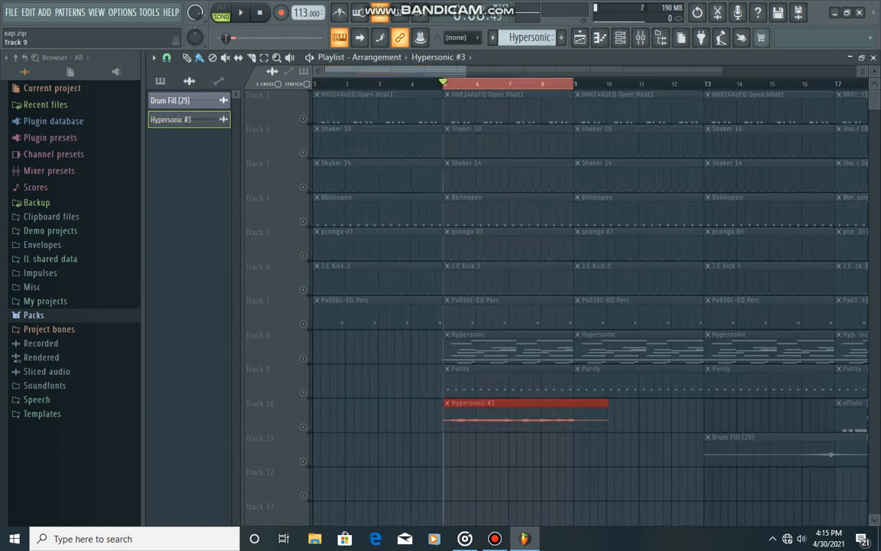
{"action": "left_click", "coordinate": [303, 358]}
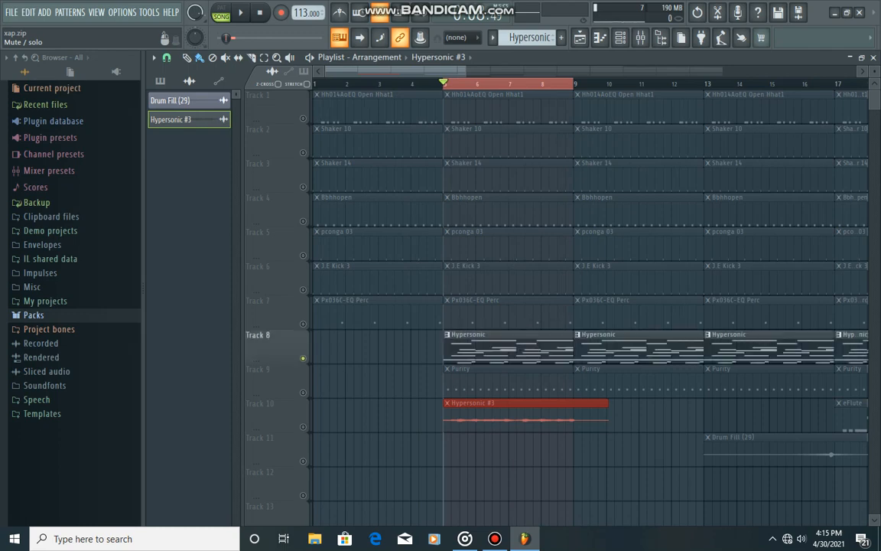
{"action": "key", "text": "space"}
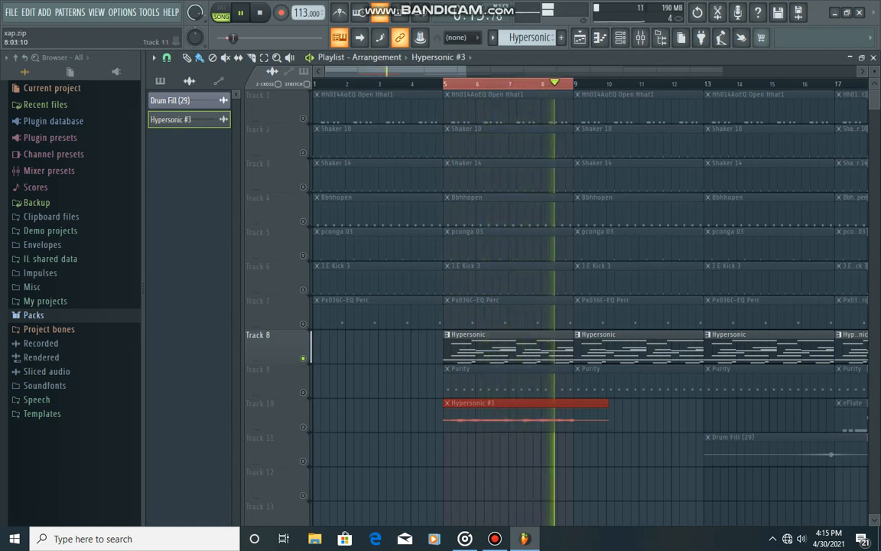
Step: Stop playback, switch back to Track 10 and play the Hypersonic #3 audio clip over the selected bars for comparison
{"action": "key", "text": "space"}
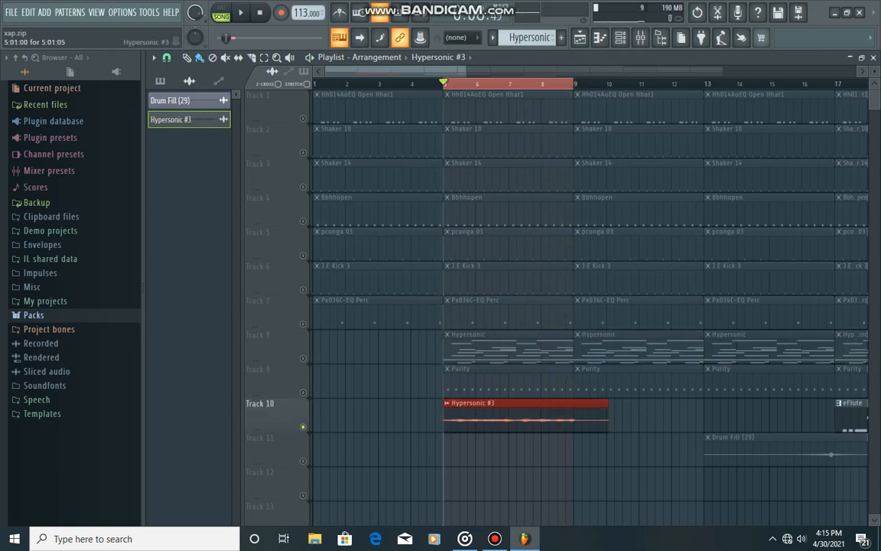
{"action": "key", "text": "space"}
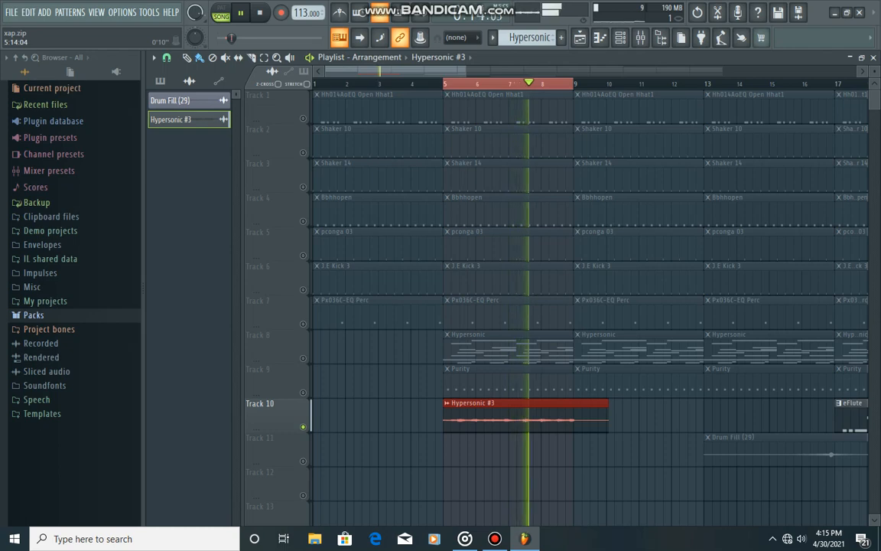
{"action": "left_click_drag", "start_coordinate": [465, 71], "coordinate": [391, 71]}
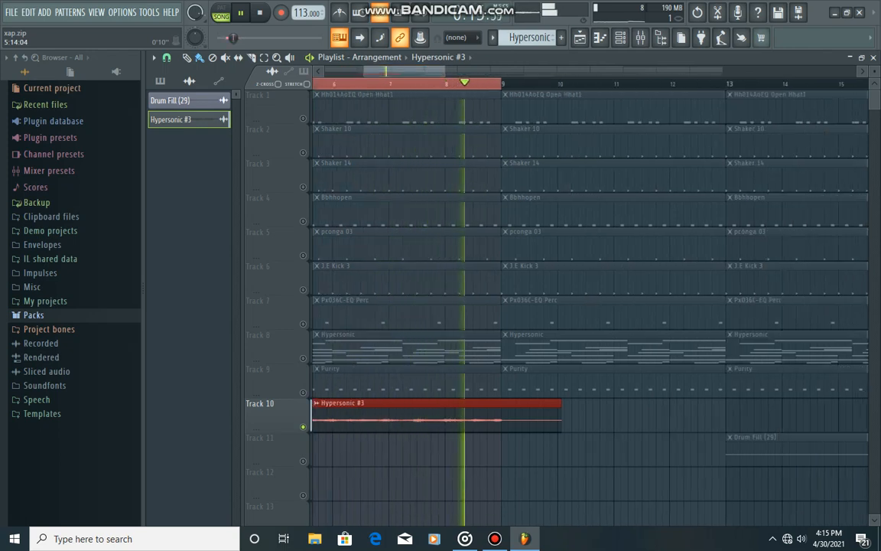
{"action": "scroll", "coordinate": [502, 306], "scroll_direction": "down", "scroll_amount": 2}
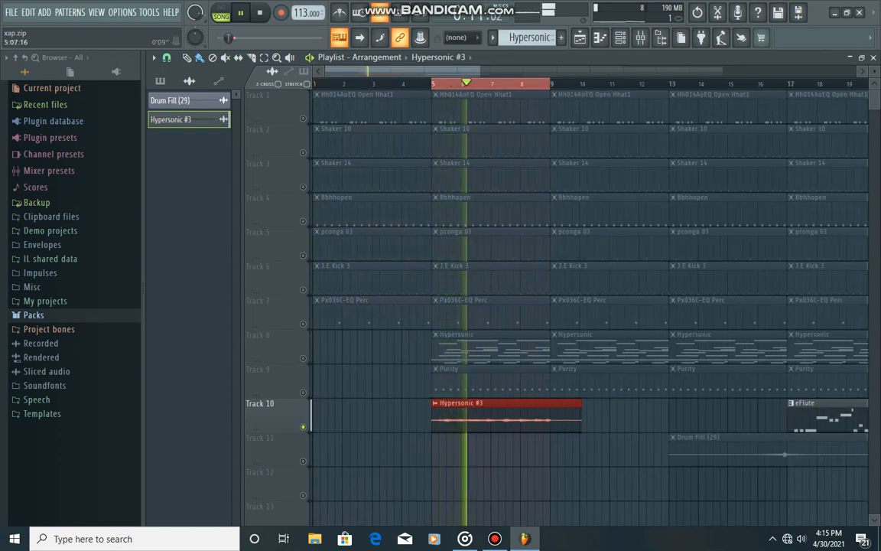
{"action": "scroll", "coordinate": [502, 306], "scroll_direction": "down", "scroll_amount": 2}
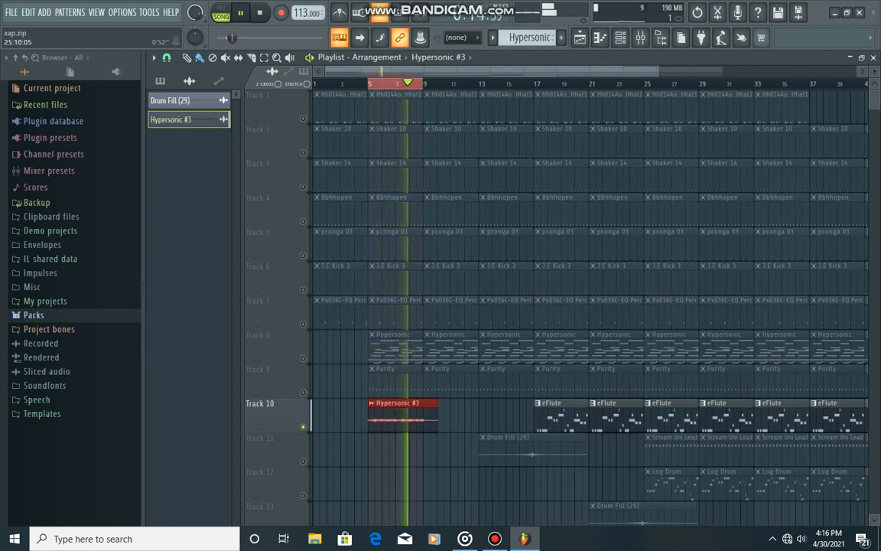
{"action": "left_click_drag", "start_coordinate": [658, 71], "coordinate": [725, 71]}
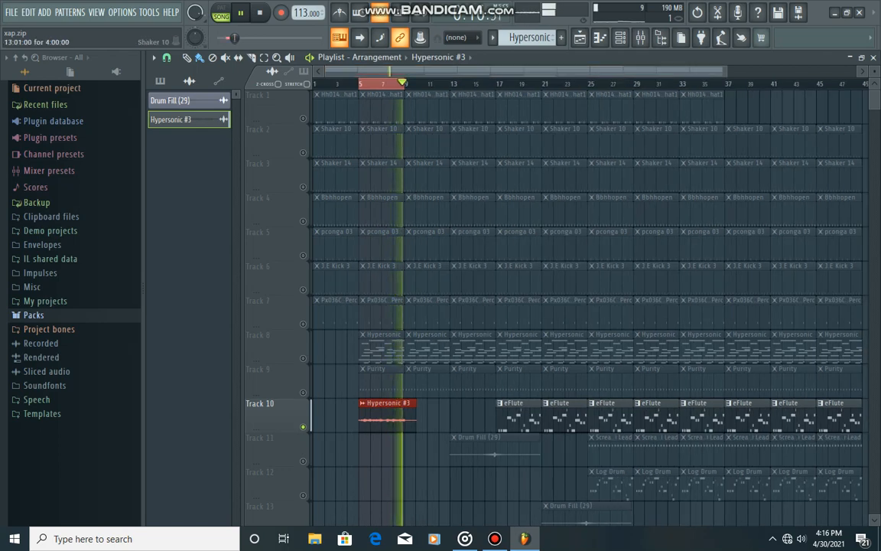
{"action": "key", "text": "space"}
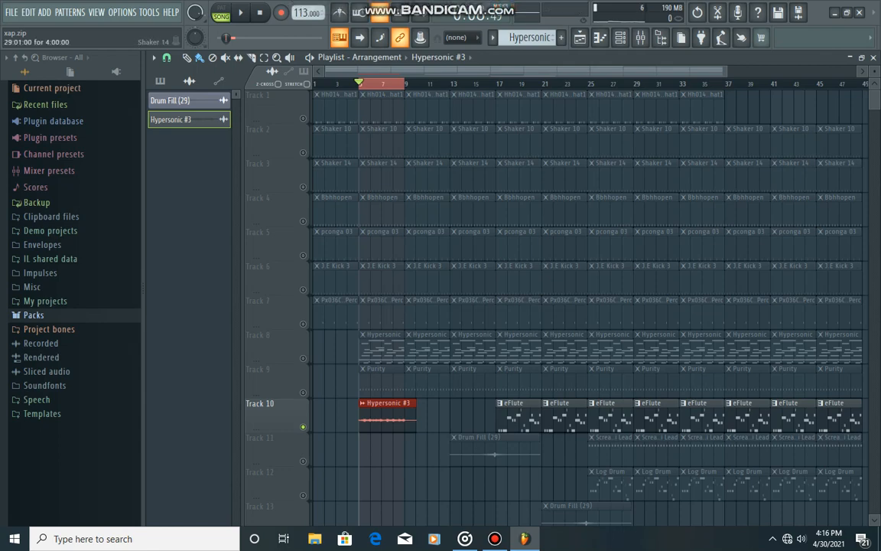
Step: Solo Track 12, set the playback selection to bars 25 to 29 and pick the Log Drum pattern
{"action": "left_click_drag", "start_coordinate": [522, 71], "coordinate": [585, 71]}
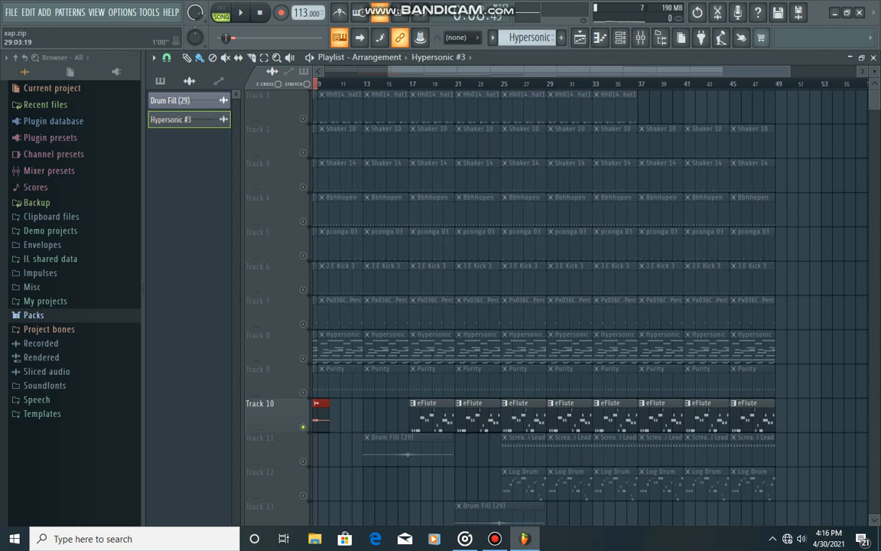
{"action": "left_click", "coordinate": [524, 83], "text": "ctrl+shift"}
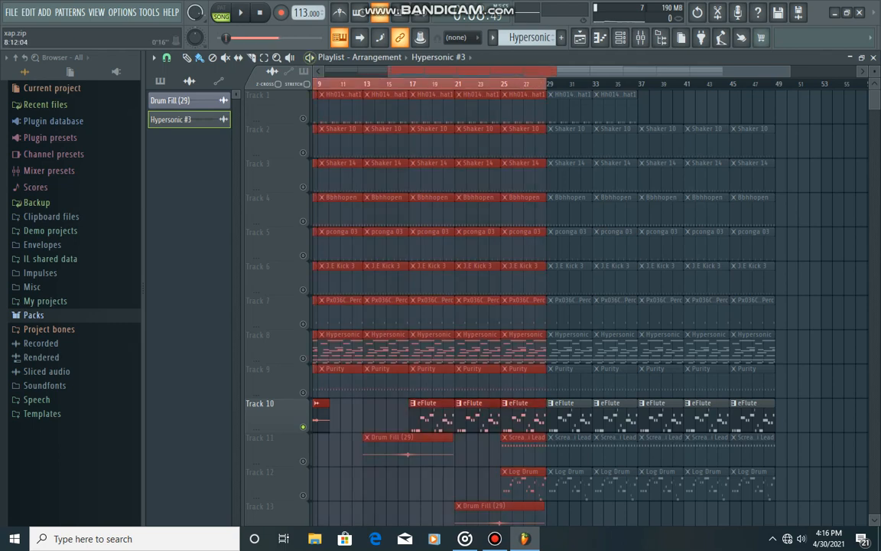
{"action": "left_click_drag", "start_coordinate": [315, 84], "coordinate": [502, 83]}
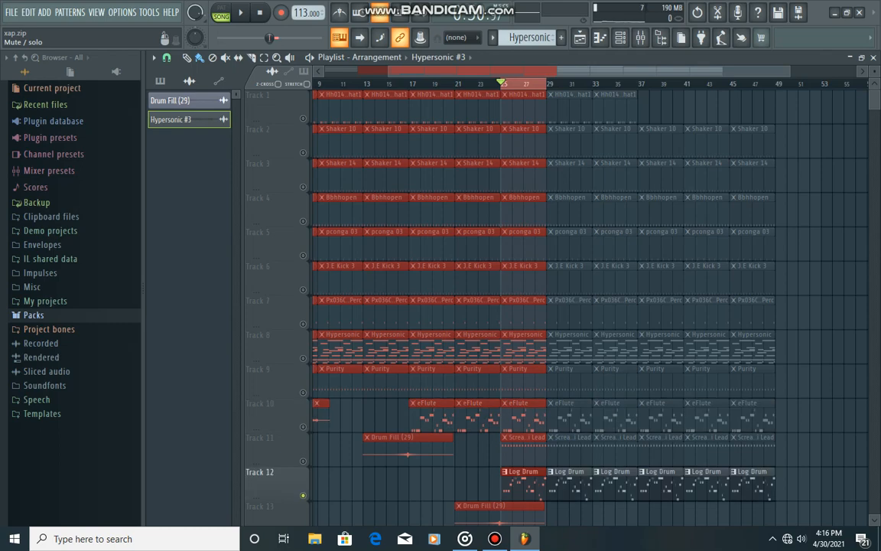
{"action": "scroll", "coordinate": [550, 306], "scroll_direction": "down", "scroll_amount": 4}
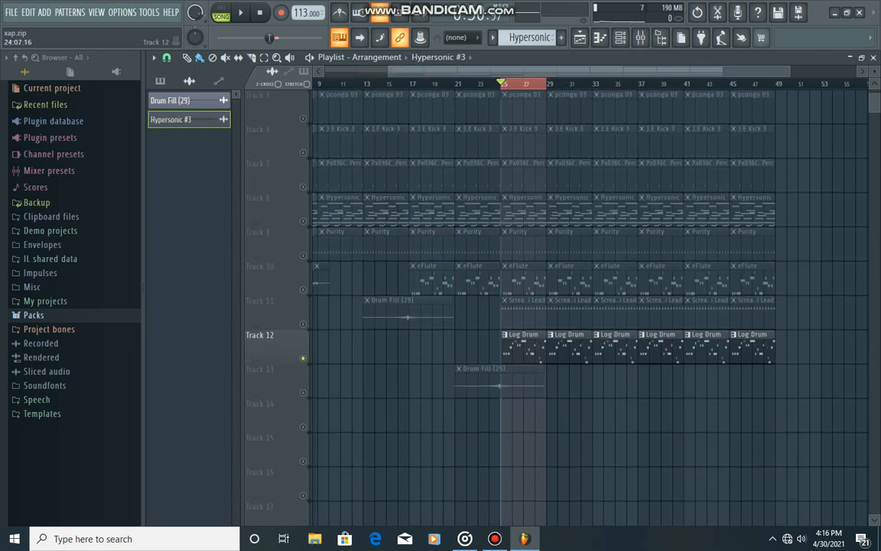
{"action": "left_click", "coordinate": [524, 344]}
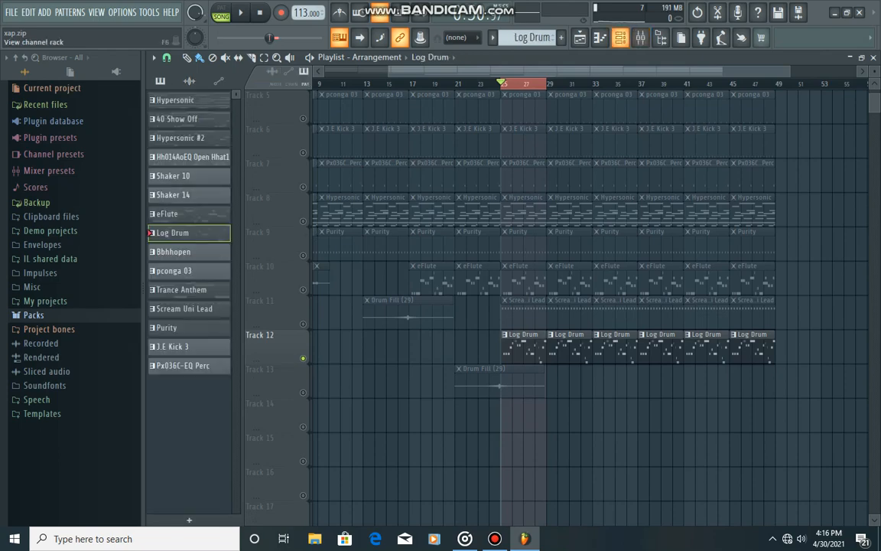
Step: Play the soloed Log Drum part over the selected bars, unsolo Track 12 to hear all tracks and stop playback
{"action": "left_click", "coordinate": [620, 38]}
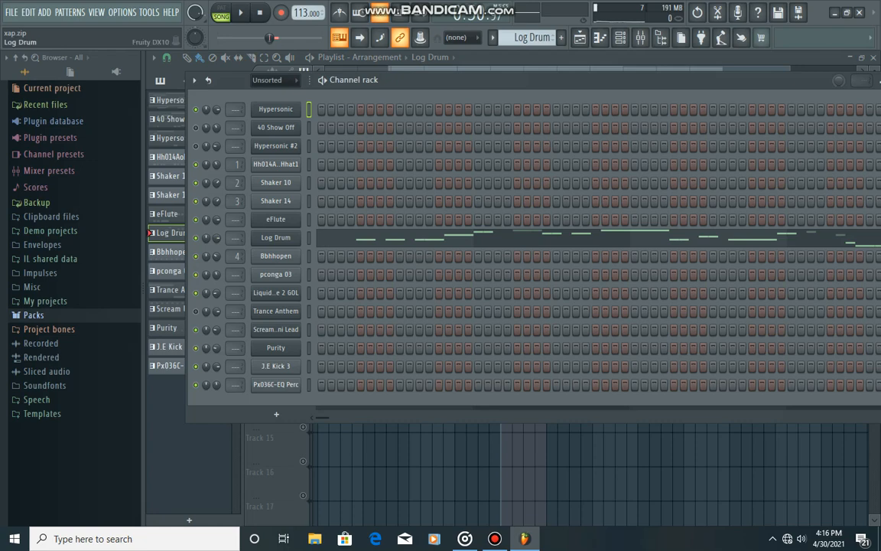
{"action": "key", "text": "space"}
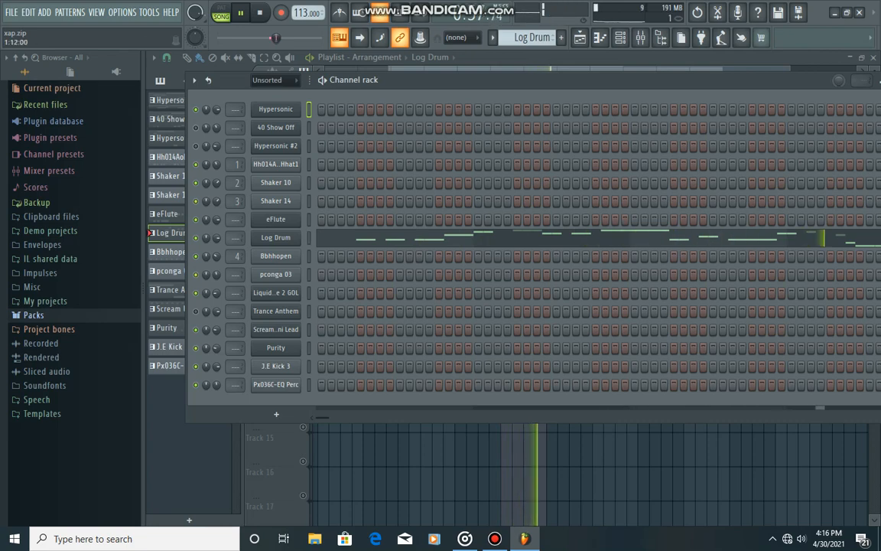
{"action": "key", "text": "F6"}
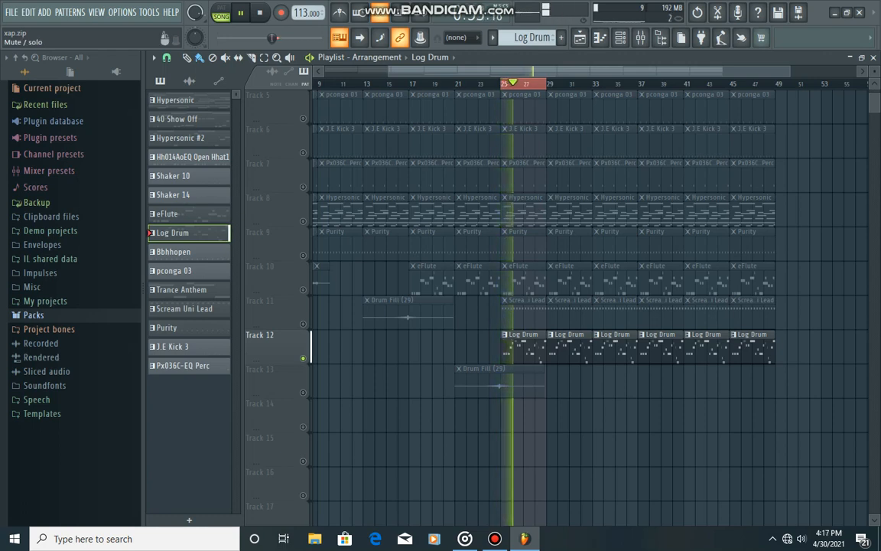
{"action": "right_click", "coordinate": [303, 358]}
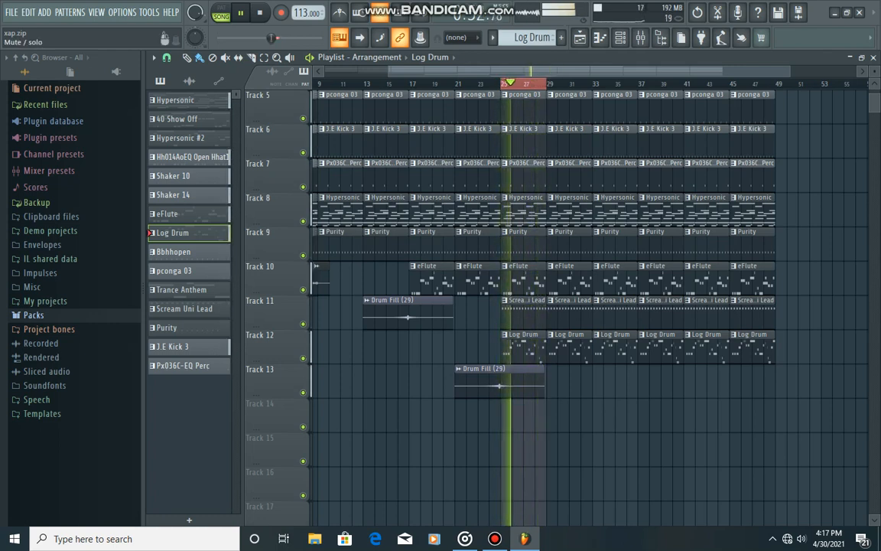
{"action": "key", "text": "space"}
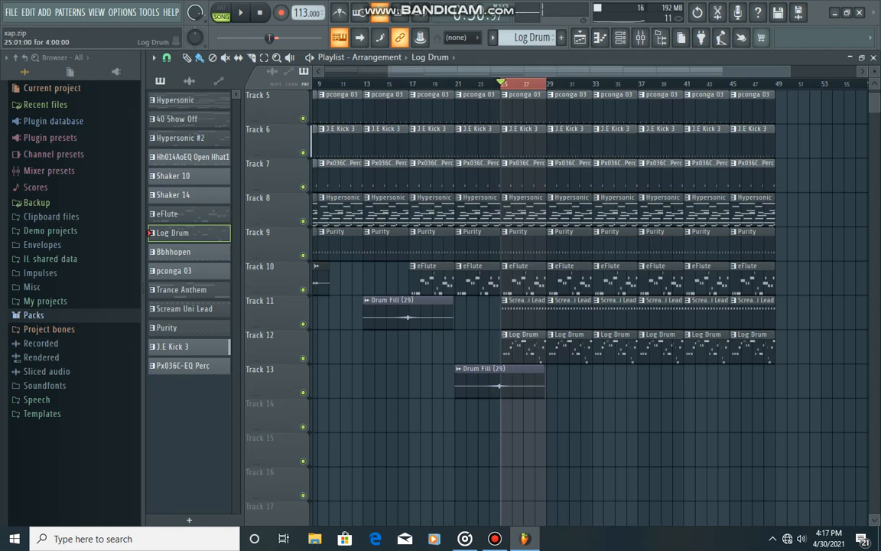
Step: Open the Log Drum channel from the channel rack and route it to mixer track 5
{"action": "left_click", "coordinate": [621, 37]}
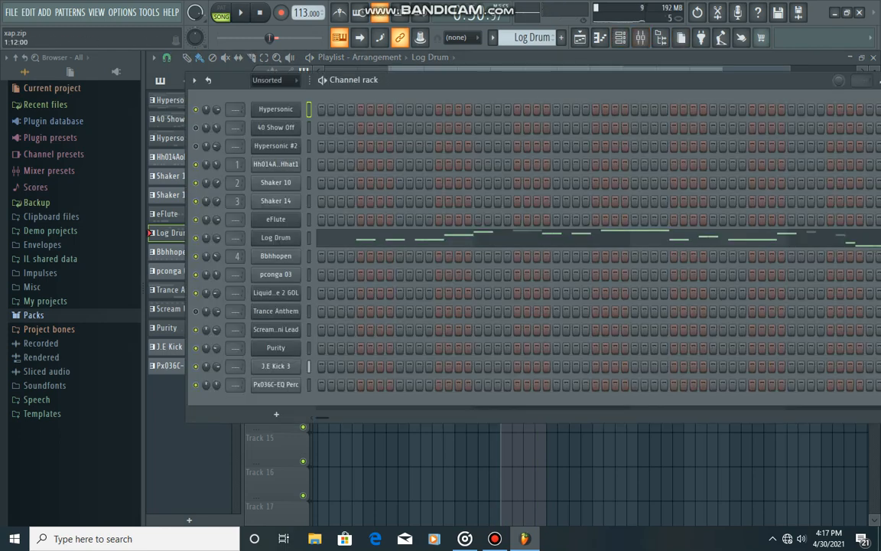
{"action": "left_click", "coordinate": [275, 238]}
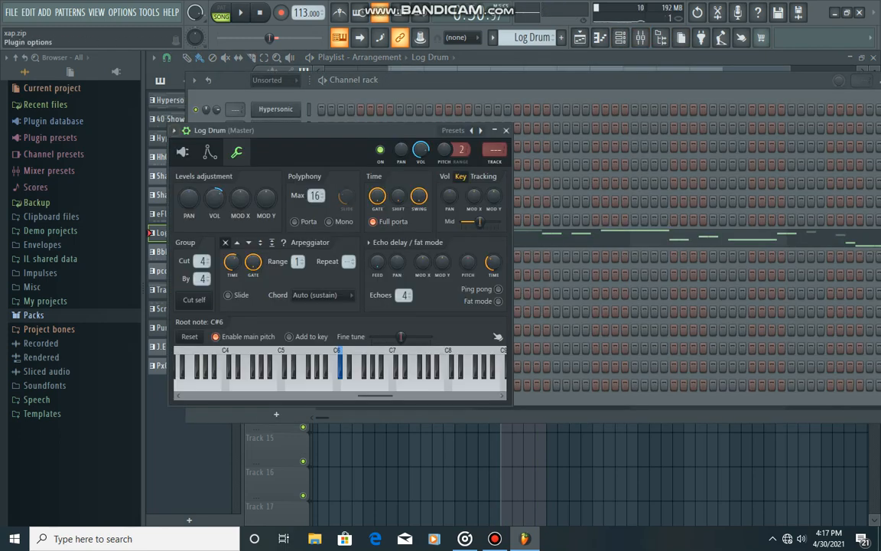
{"action": "left_click", "coordinate": [176, 131]}
{"action": "mouse_move", "coordinate": [222, 148]}
{"action": "left_click", "coordinate": [367, 171]}
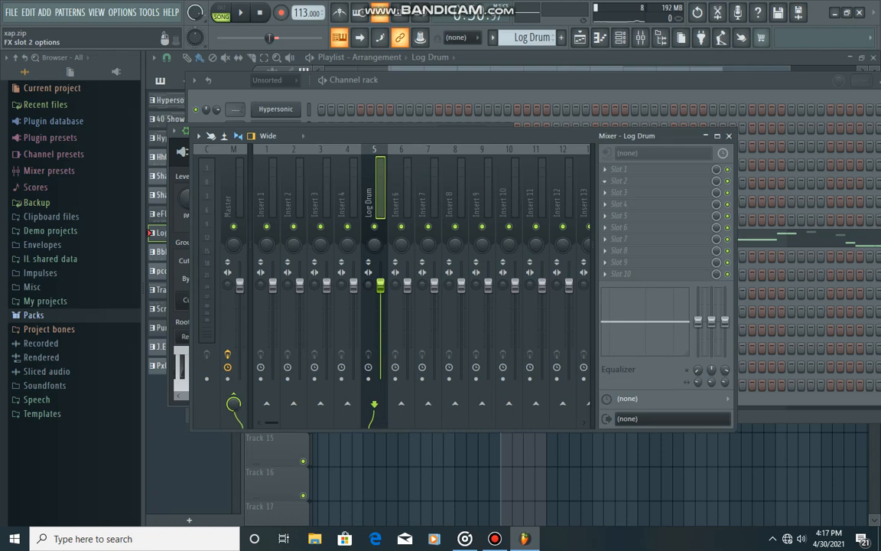
Step: Load CamelCrusher into the first effect slot of the Log Drum mixer track and lower its compressor amount to about -8 dB
{"action": "left_click", "coordinate": [605, 170]}
{"action": "mouse_move", "coordinate": [622, 183]}
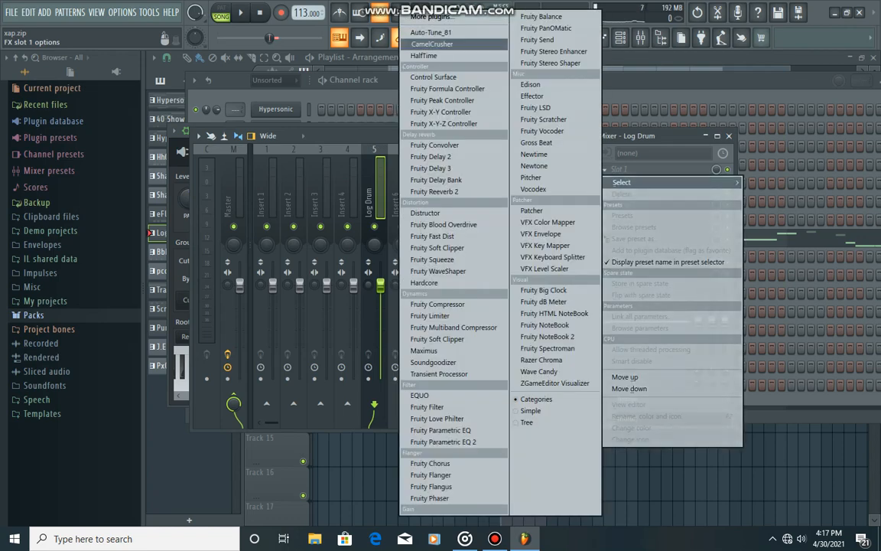
{"action": "left_click", "coordinate": [432, 44]}
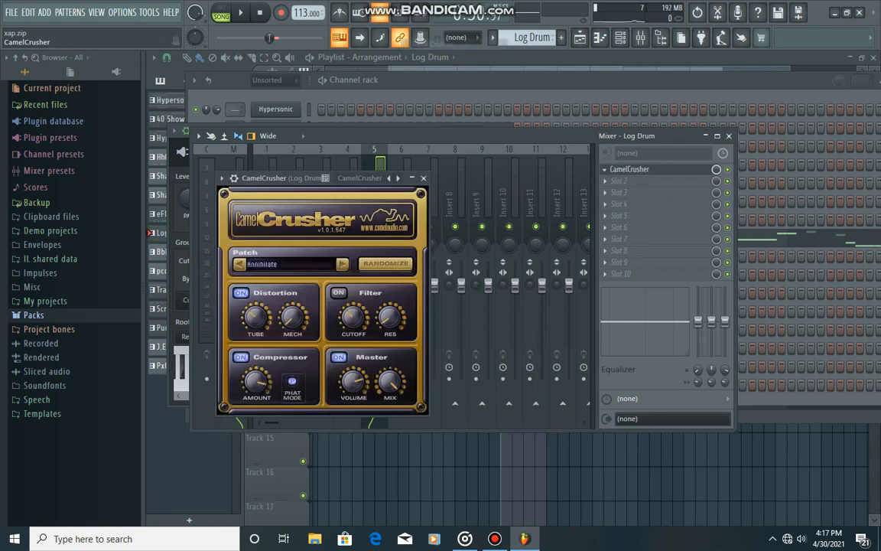
{"action": "left_click_drag", "start_coordinate": [299, 177], "coordinate": [286, 149]}
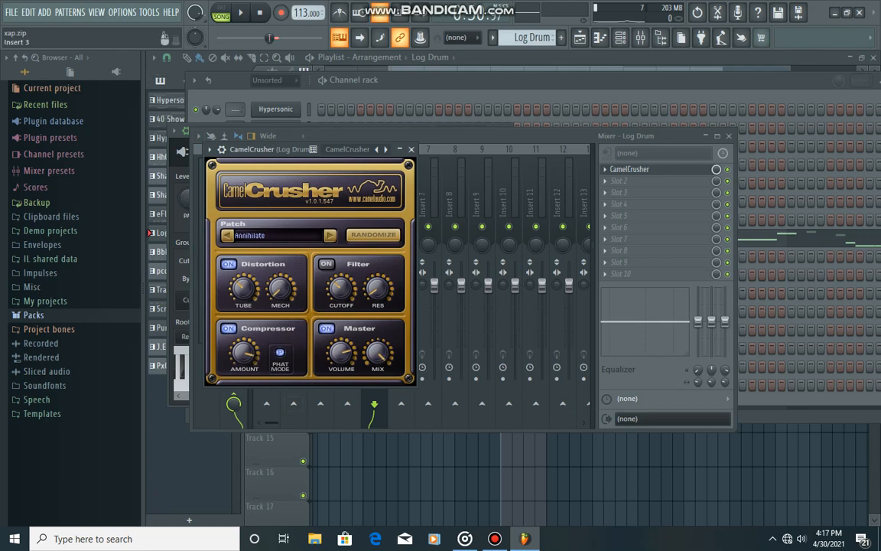
{"action": "left_click_drag", "start_coordinate": [286, 150], "coordinate": [370, 147]}
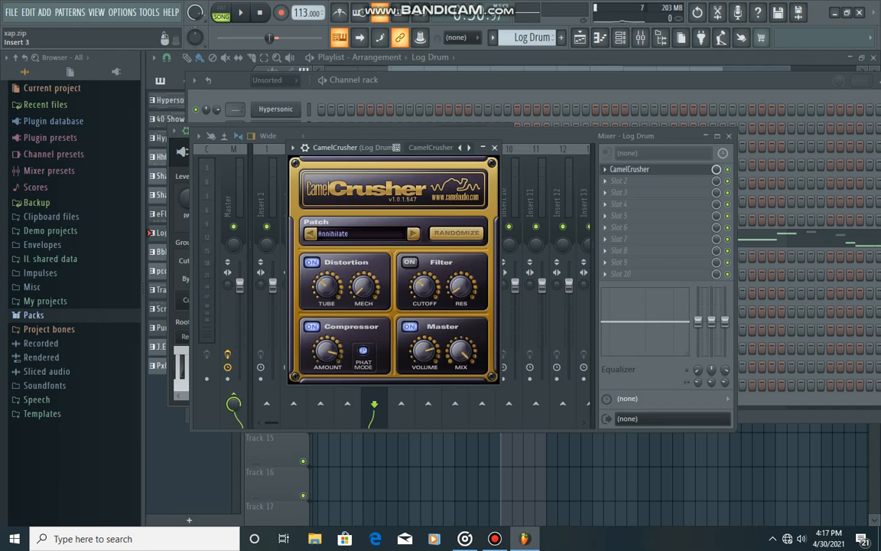
{"action": "left_click_drag", "start_coordinate": [355, 148], "coordinate": [391, 149]}
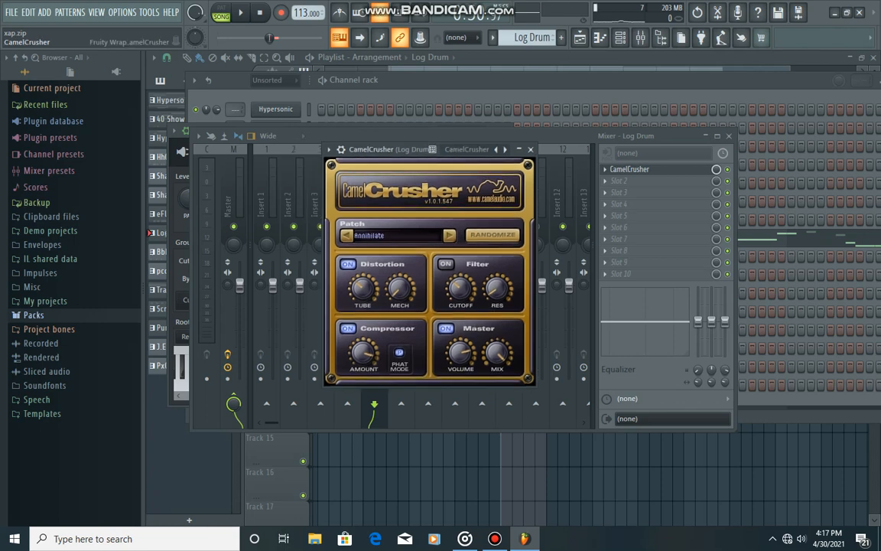
{"action": "left_click_drag", "start_coordinate": [364, 353], "coordinate": [364, 375]}
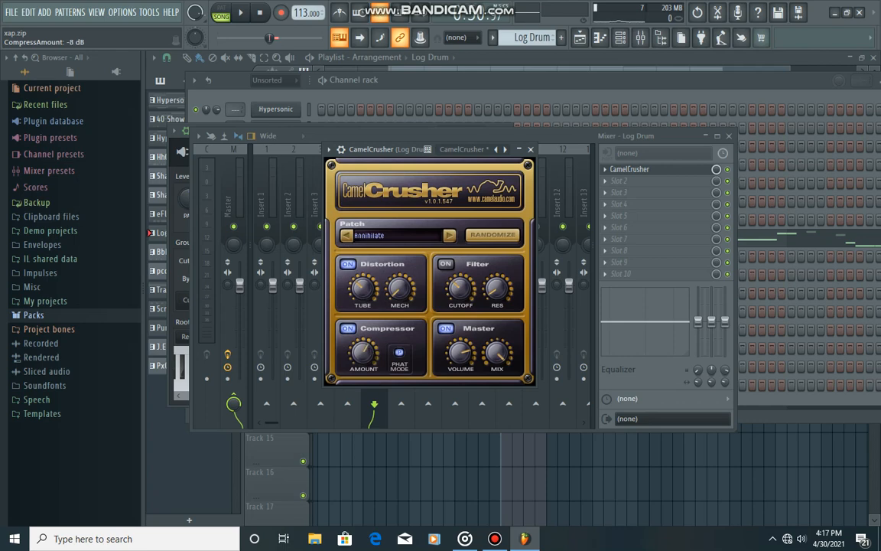
{"action": "left_click_drag", "start_coordinate": [383, 149], "coordinate": [310, 149]}
Step: Start playback, solo Track 12 and reopen CamelCrusher from the Log Drum mixer track
{"action": "key", "text": "space"}
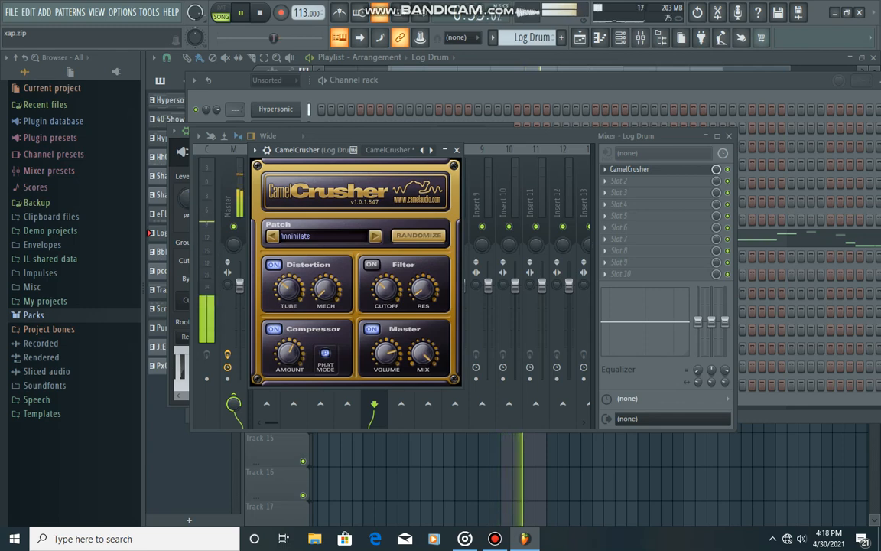
{"action": "key", "text": "F5"}
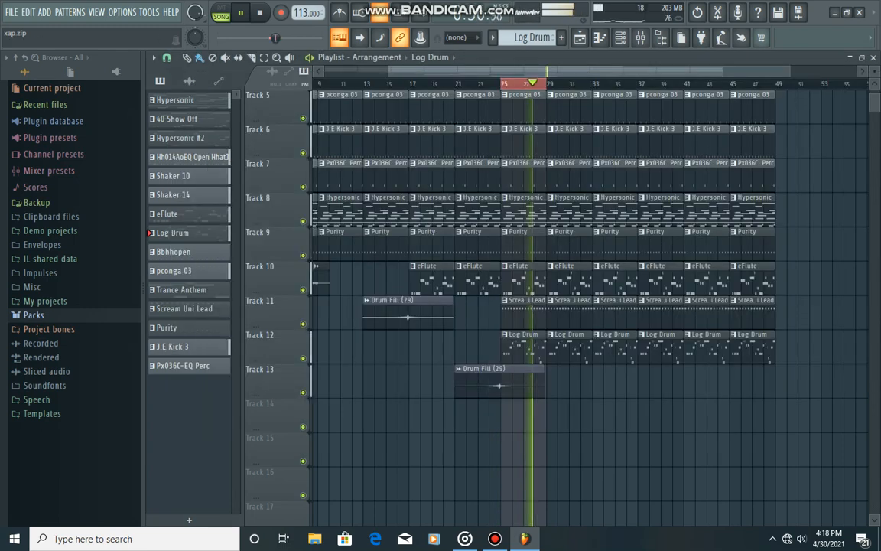
{"action": "right_click", "coordinate": [303, 359]}
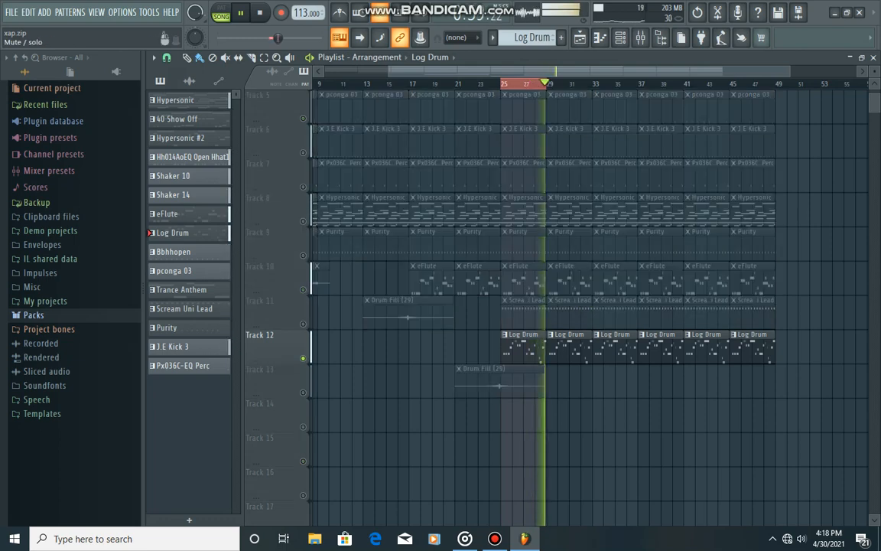
{"action": "key", "text": "F9"}
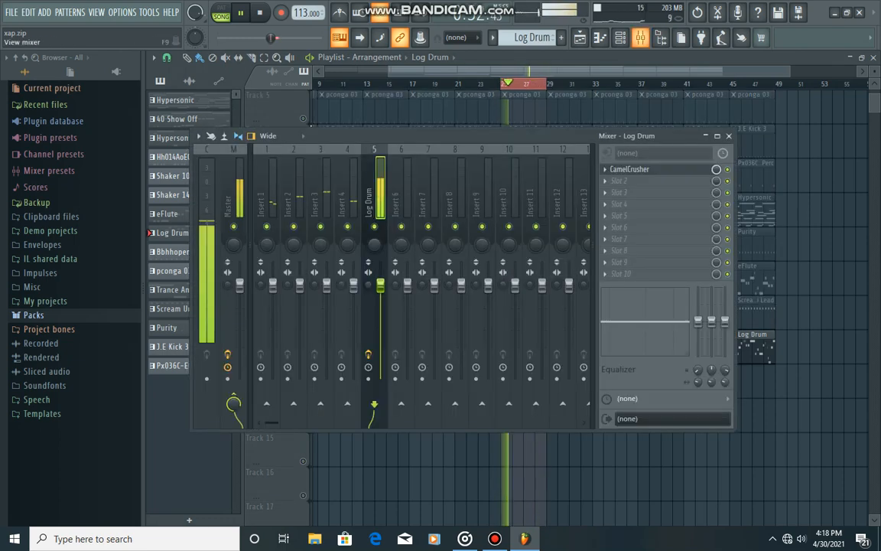
{"action": "left_click", "coordinate": [630, 169]}
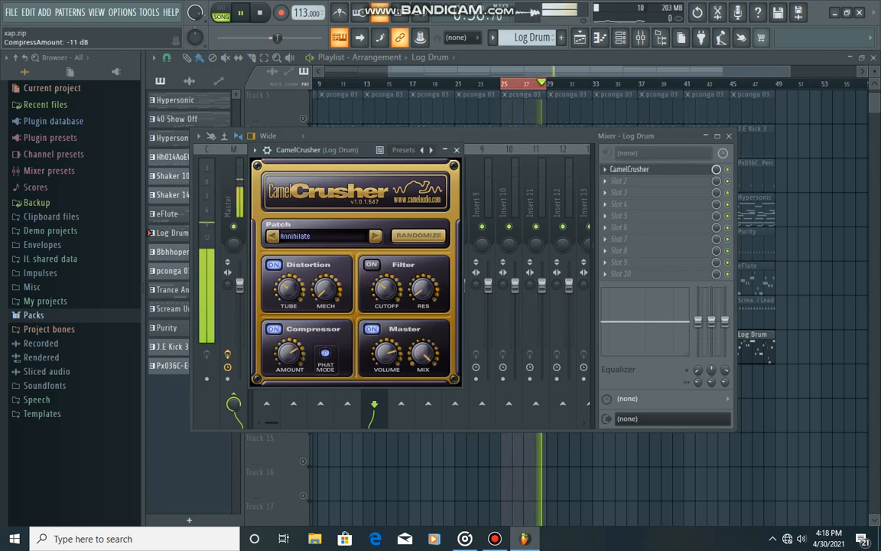
Step: Lower CamelCrusher's compressor amount, fine-tune the tube distortion and turn on its filter while the soloed Log Drum plays
{"action": "left_click_drag", "start_coordinate": [289, 353], "coordinate": [288, 368]}
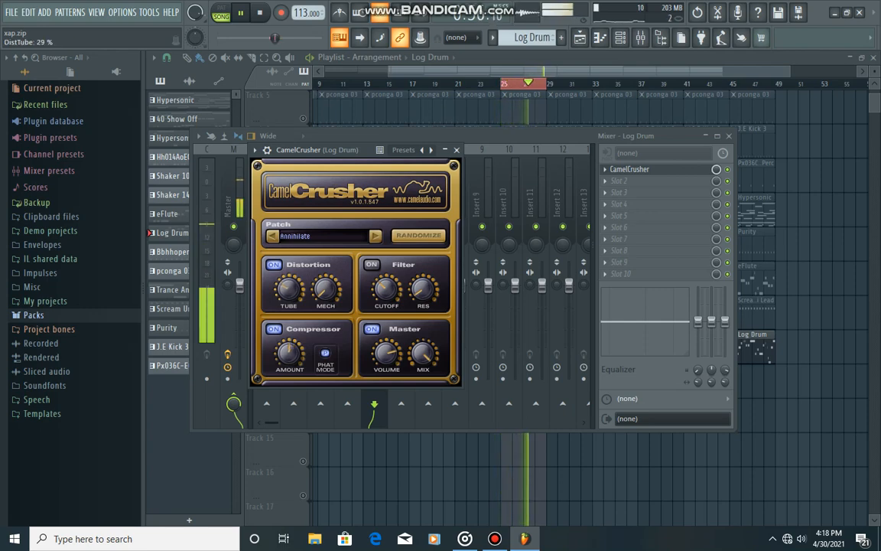
{"action": "mouse_move", "coordinate": [289, 289]}
{"action": "left_mouse_down"}
{"action": "mouse_move", "coordinate": [288, 270]}
{"action": "mouse_move", "coordinate": [288, 292]}
{"action": "left_mouse_up"}
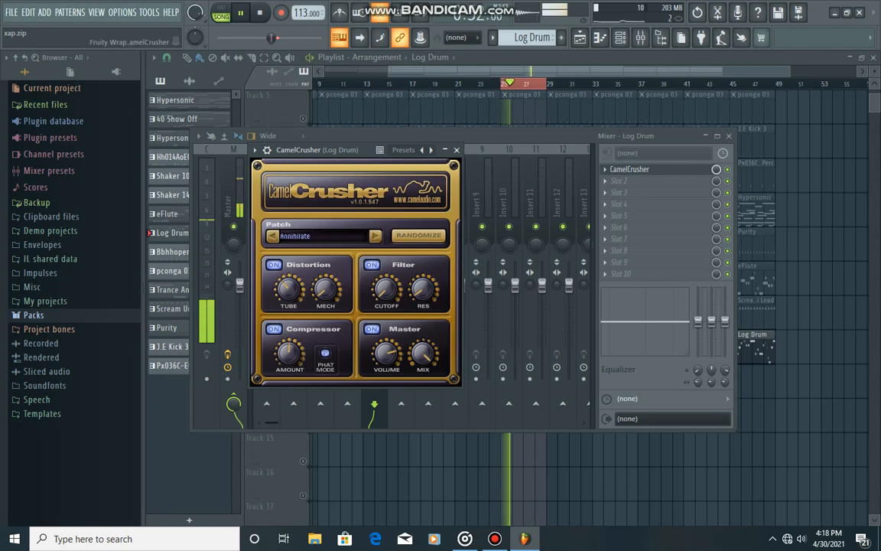
{"action": "left_click_drag", "start_coordinate": [337, 150], "coordinate": [345, 146]}
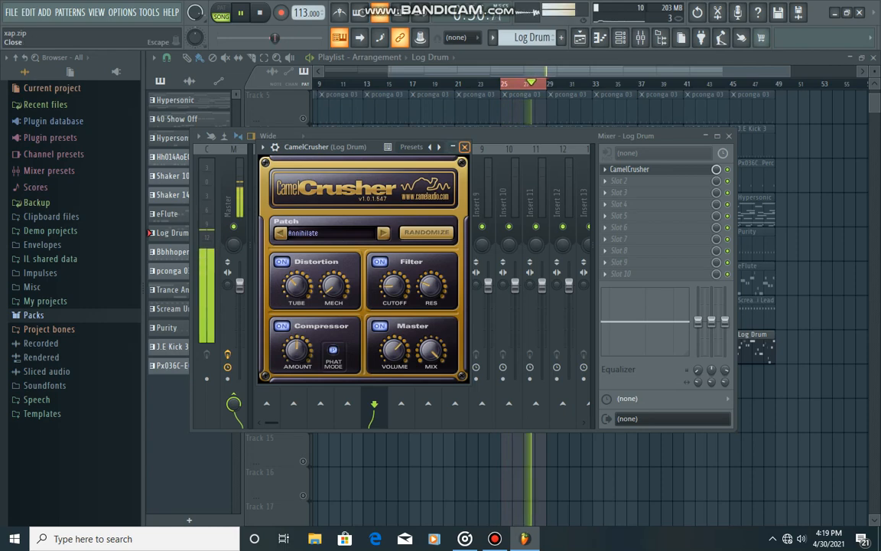
{"action": "left_click", "coordinate": [464, 146]}
{"action": "left_click", "coordinate": [728, 136]}
{"action": "scroll", "coordinate": [521, 363], "scroll_direction": "up", "scroll_amount": 1}
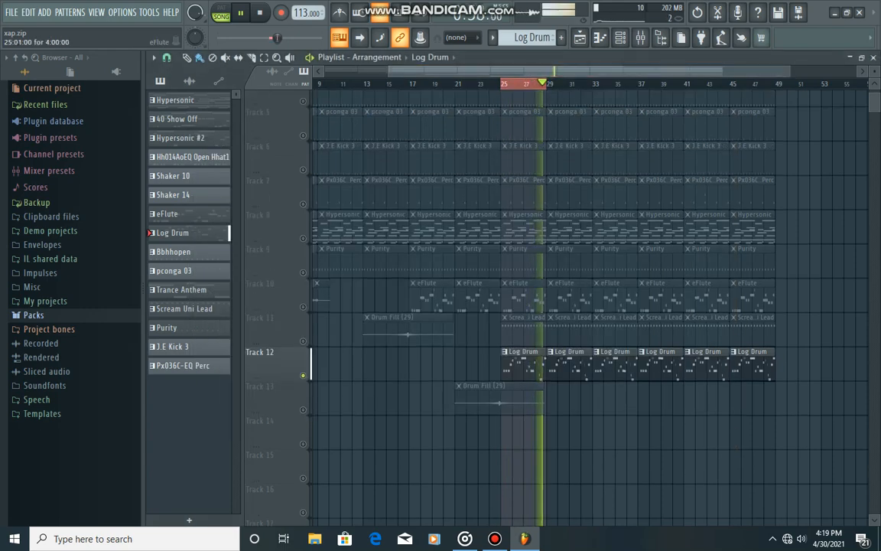
{"action": "scroll", "coordinate": [303, 358], "scroll_direction": "down", "scroll_amount": 3}
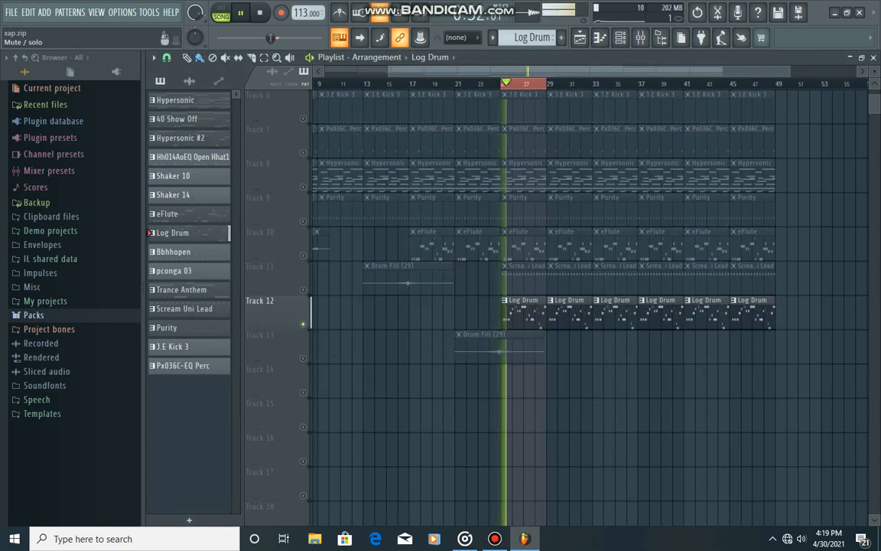
Step: Reopen CamelCrusher on the Log Drum mixer track and review its settings during playback
{"action": "left_click", "coordinate": [641, 37]}
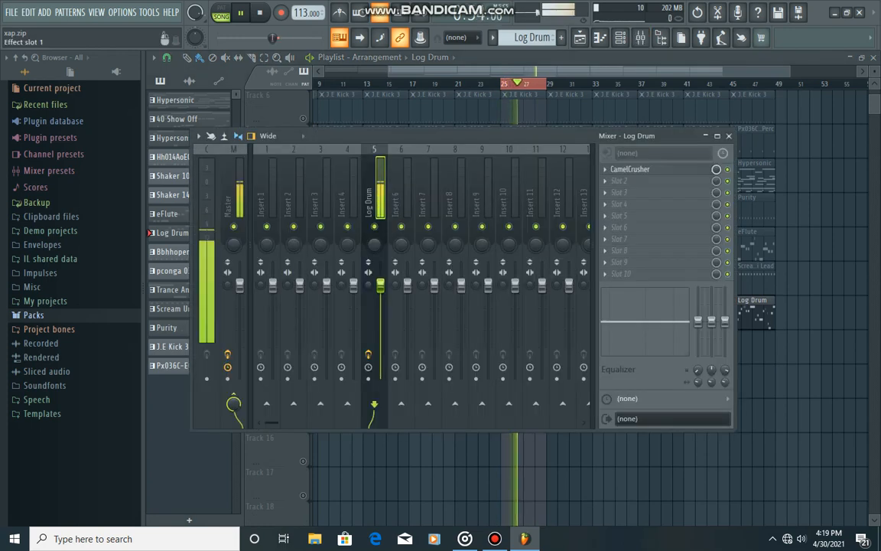
{"action": "left_click", "coordinate": [630, 169]}
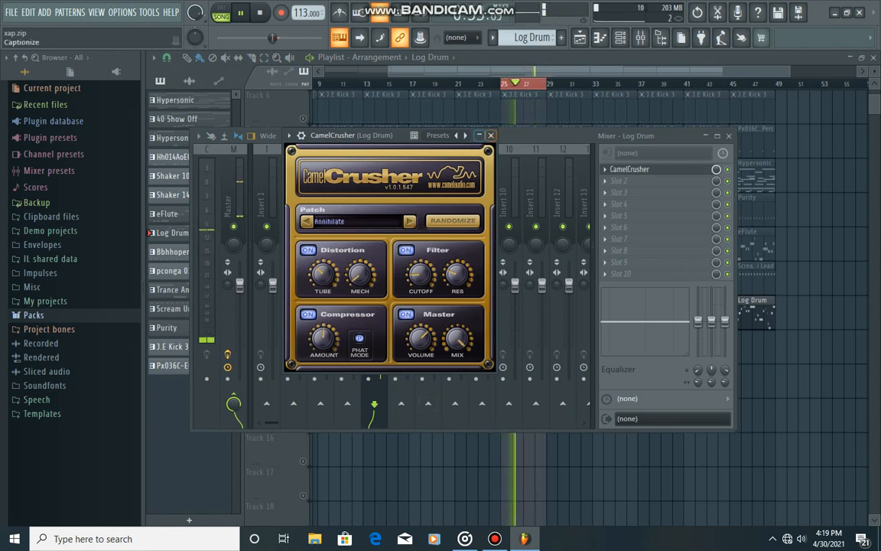
{"action": "left_click", "coordinate": [491, 135]}
{"action": "left_click", "coordinate": [600, 38]}
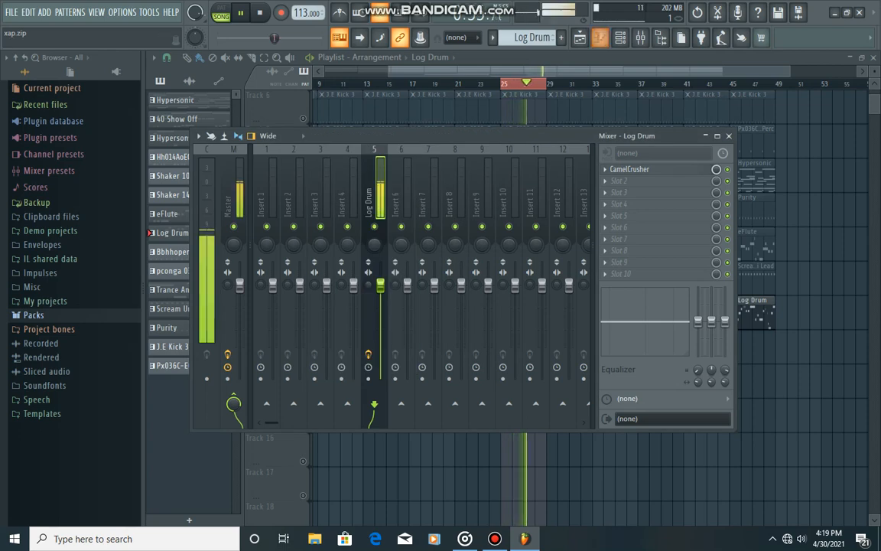
Step: Return to the playlist, unsolo Track 12 and extend the playback selection to bars 25 to 49
{"action": "left_click", "coordinate": [729, 136]}
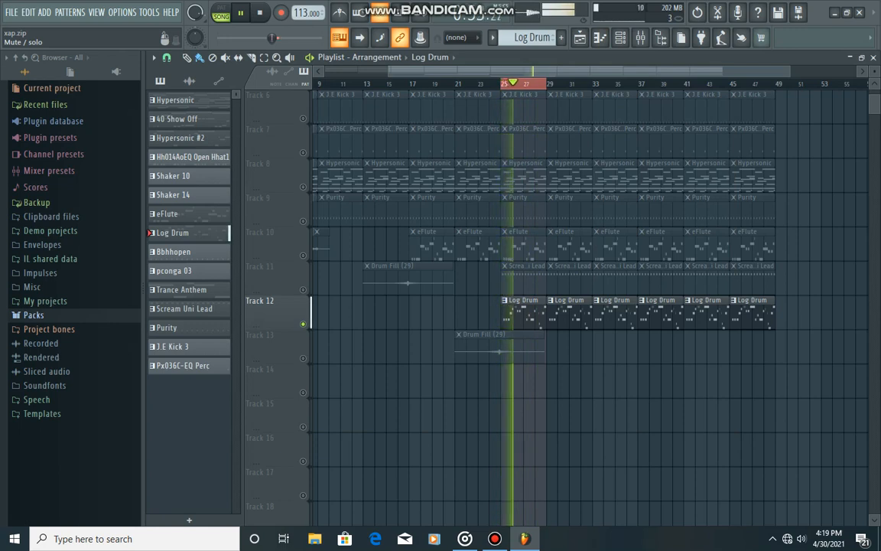
{"action": "right_click", "coordinate": [303, 324]}
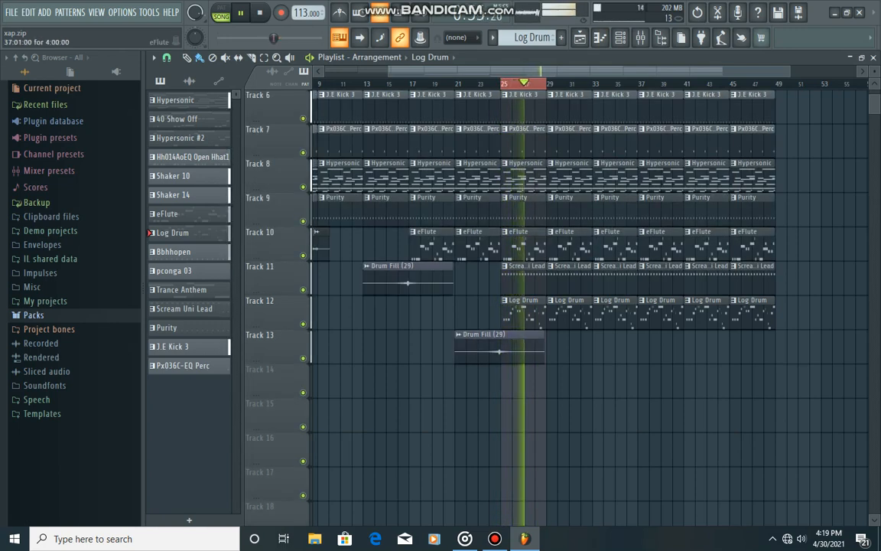
{"action": "left_click_drag", "start_coordinate": [502, 83], "coordinate": [775, 83]}
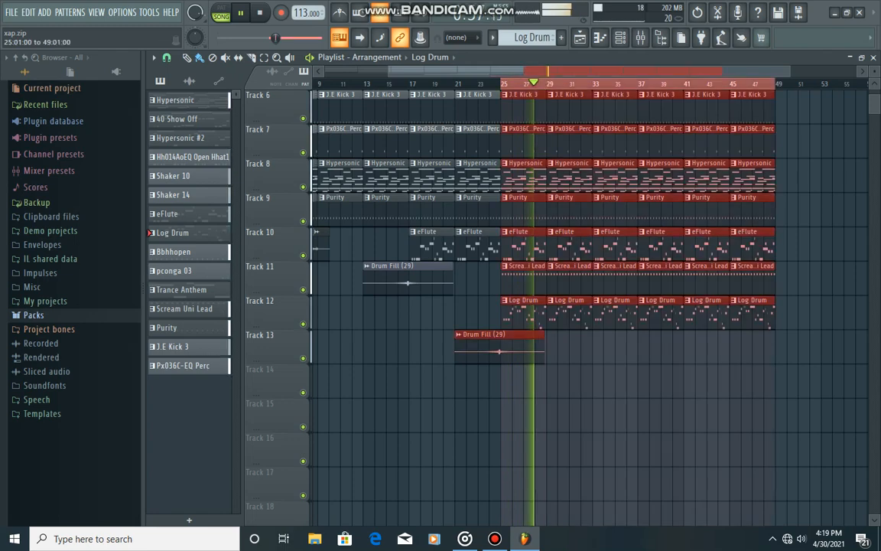
Step: Set CamelCrusher's master volume on the Log Drum mixer track to -5 dB and toggle the track's effects to compare the sound
{"action": "key", "text": "F9"}
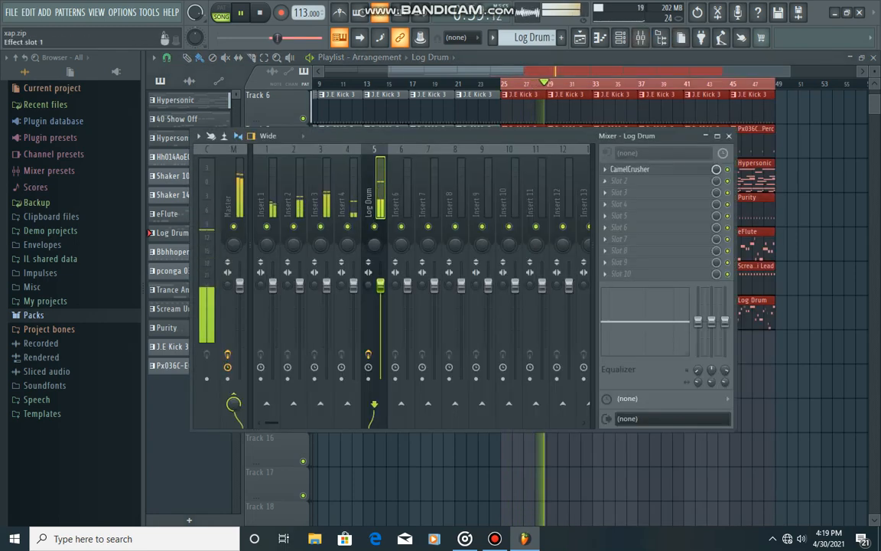
{"action": "left_click", "coordinate": [630, 169]}
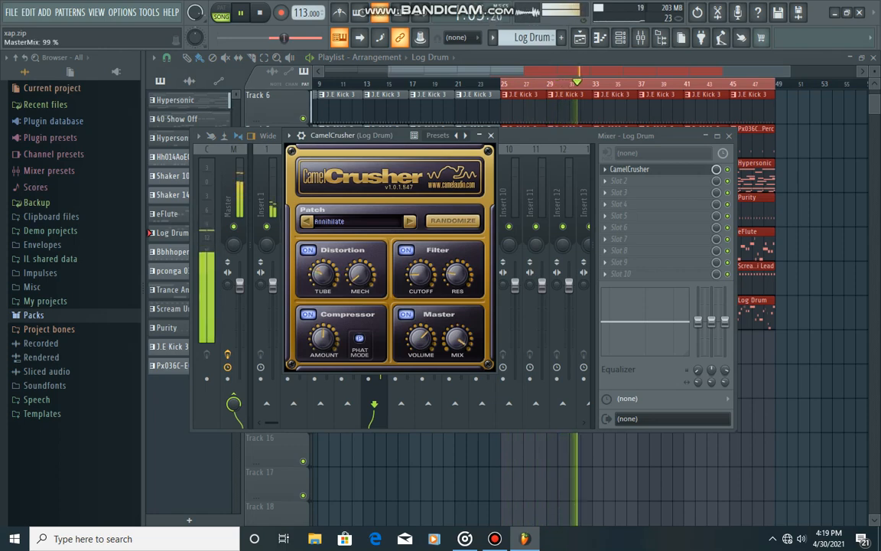
{"action": "left_click_drag", "start_coordinate": [456, 339], "coordinate": [421, 332]}
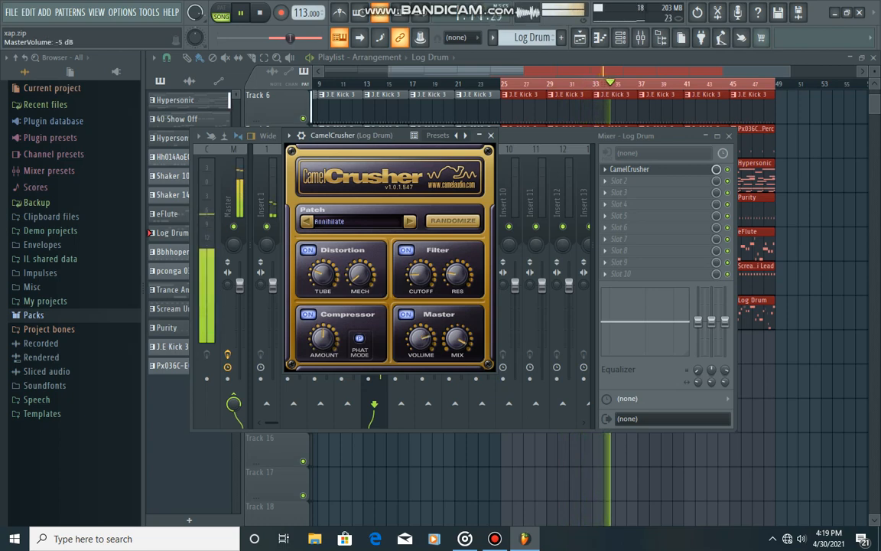
{"action": "left_click", "coordinate": [492, 135]}
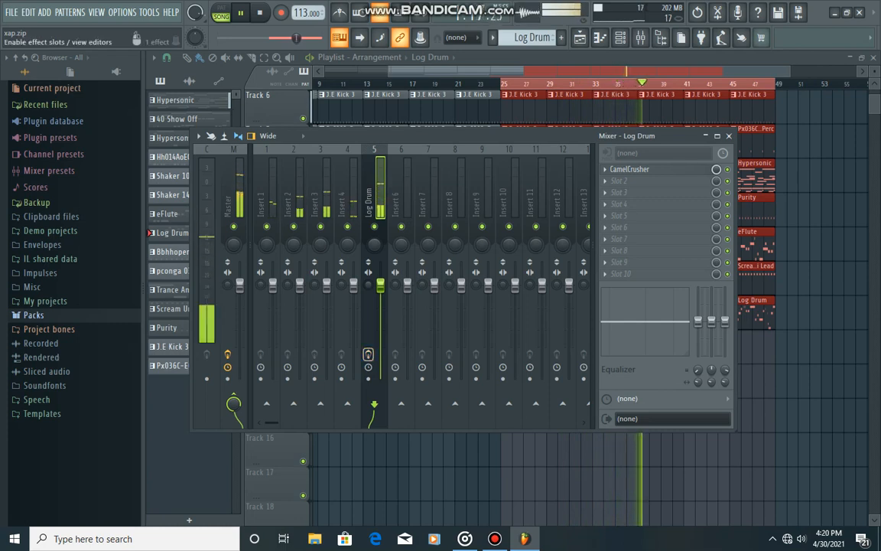
{"action": "left_click", "coordinate": [368, 354]}
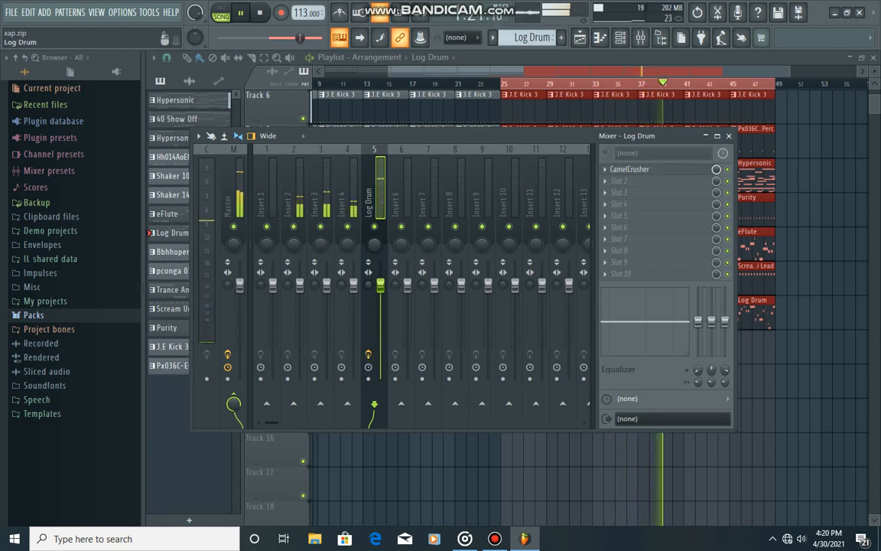
{"action": "left_click", "coordinate": [729, 136]}
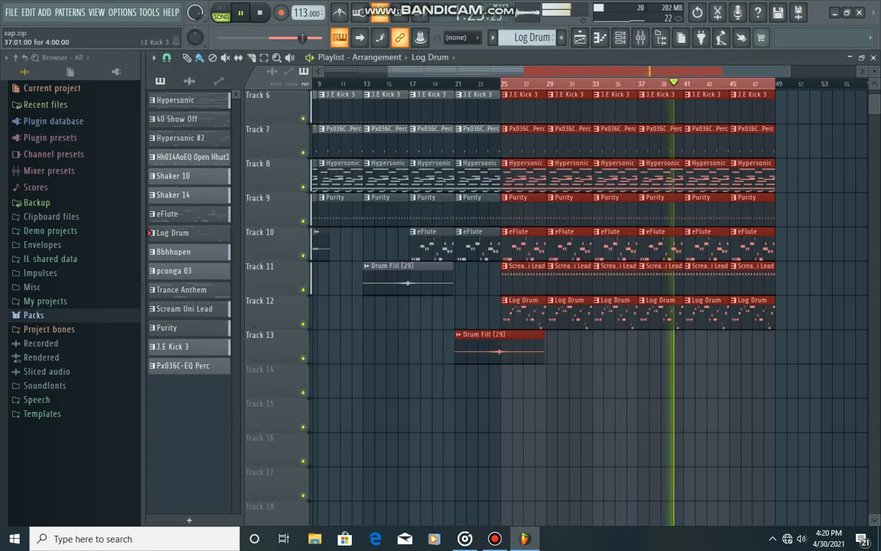
Step: Extend the playlist selection to the whole arrangement, bars 1 to 49, and stop playback
{"action": "key", "text": "ctrl+a"}
{"action": "left_click", "coordinate": [392, 349], "text": "ctrl"}
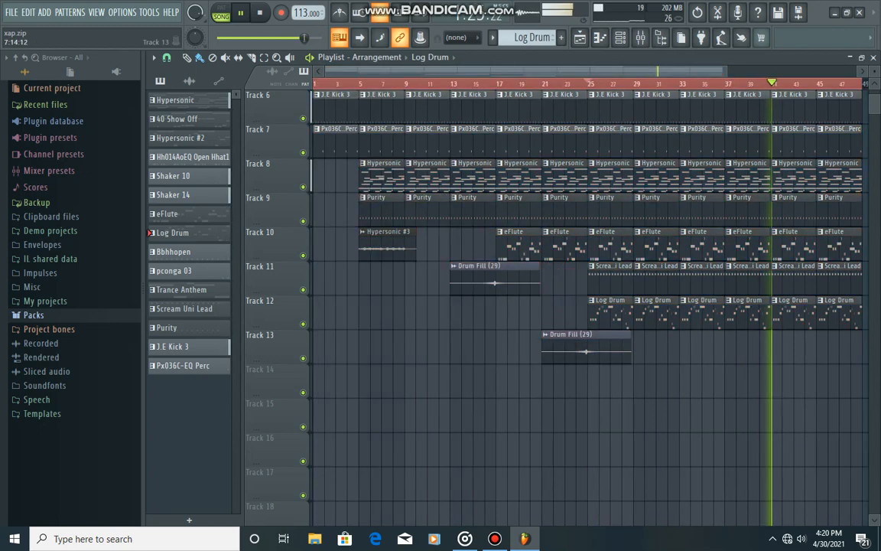
{"action": "key", "text": "space"}
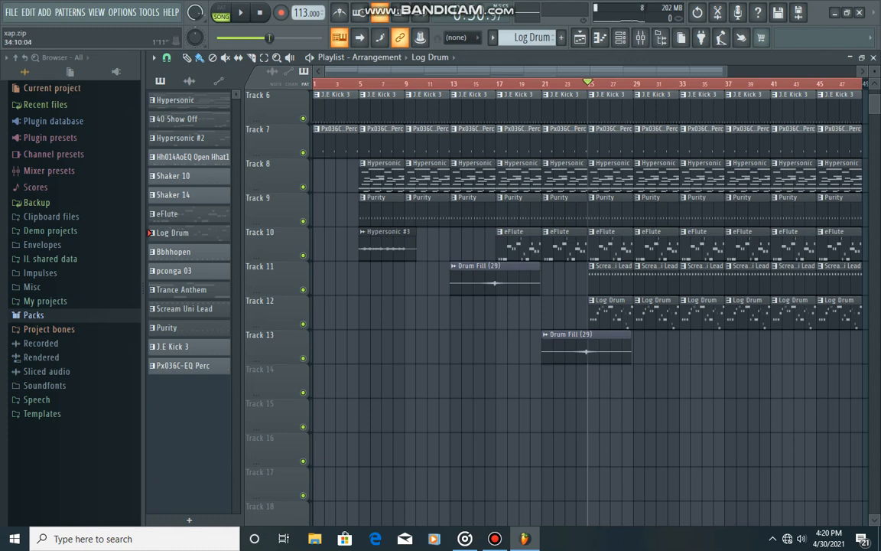
Step: Look over the full arrangement in the playlist, from the percussion on Track 1 to the drum fill on Track 13
{"action": "left_click_drag", "start_coordinate": [726, 71], "coordinate": [858, 94]}
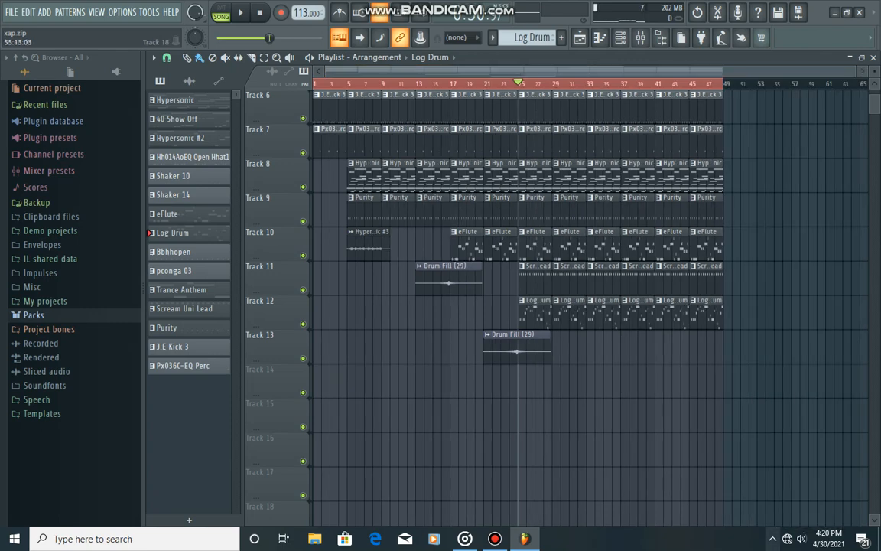
{"action": "scroll", "coordinate": [260, 406], "scroll_direction": "up", "scroll_amount": 1}
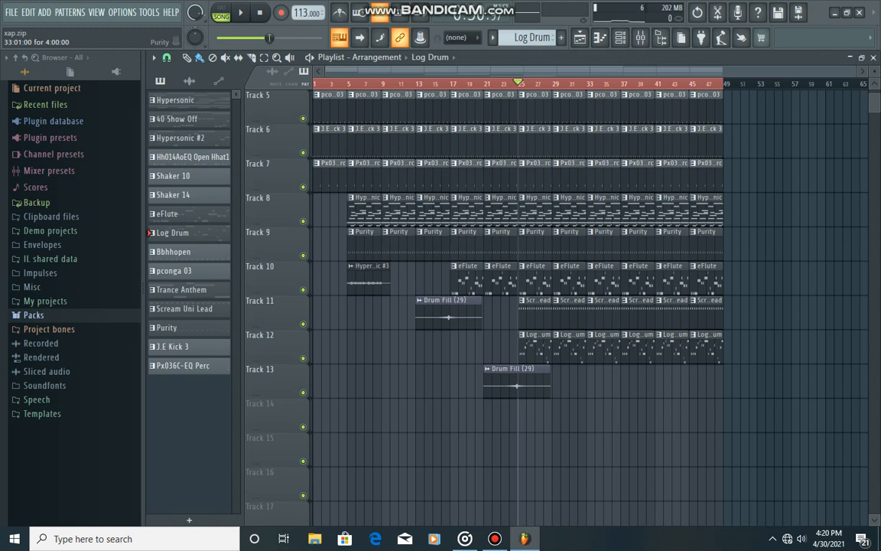
{"action": "left_click_drag", "start_coordinate": [856, 72], "coordinate": [624, 71]}
{"action": "left_click_drag", "start_coordinate": [566, 71], "coordinate": [687, 71]}
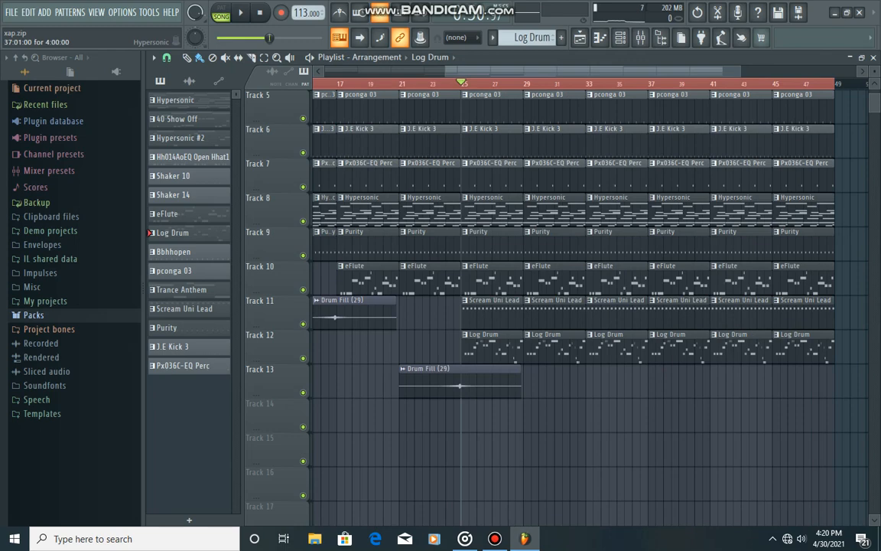
{"action": "scroll", "coordinate": [574, 306], "scroll_direction": "up", "scroll_amount": 4}
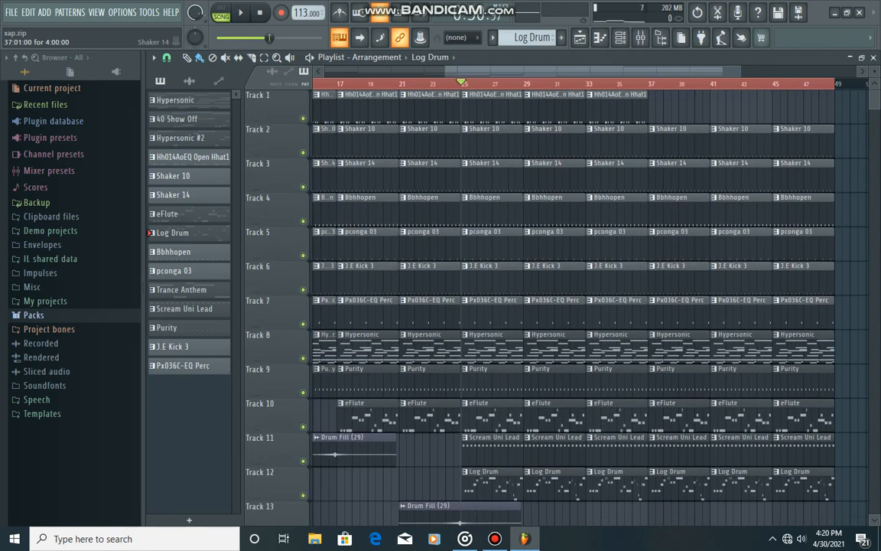
{"action": "left_click_drag", "start_coordinate": [593, 71], "coordinate": [469, 71]}
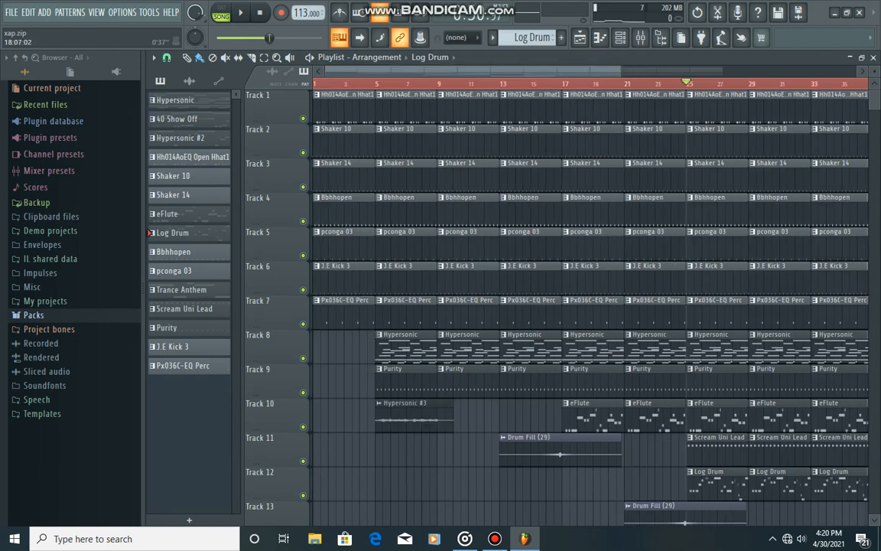
{"action": "scroll", "coordinate": [713, 107], "scroll_direction": "down", "scroll_amount": 3}
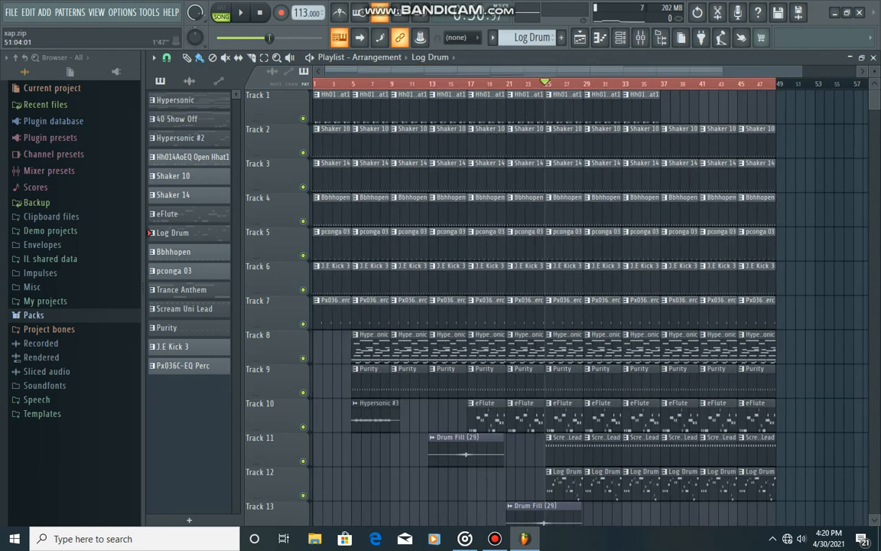
{"action": "scroll", "coordinate": [586, 107], "scroll_direction": "up", "scroll_amount": 2}
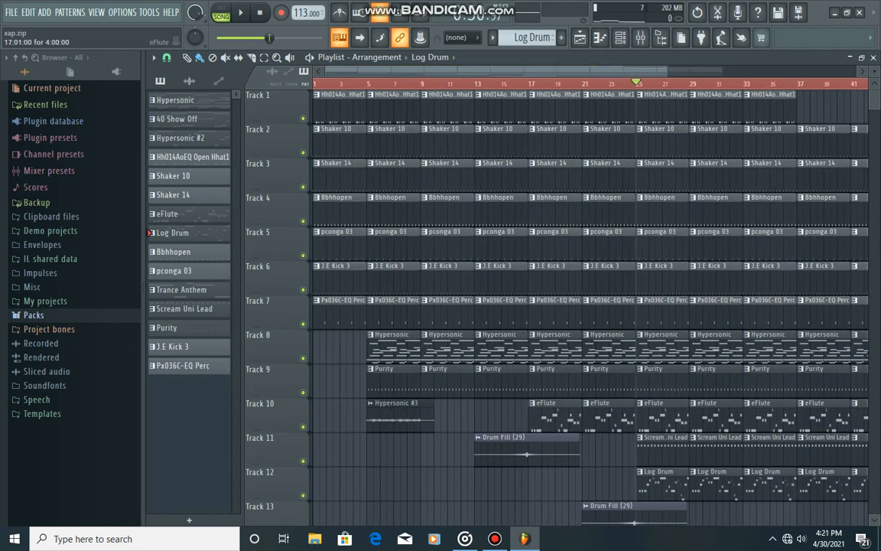
{"action": "left_click", "coordinate": [495, 538]}
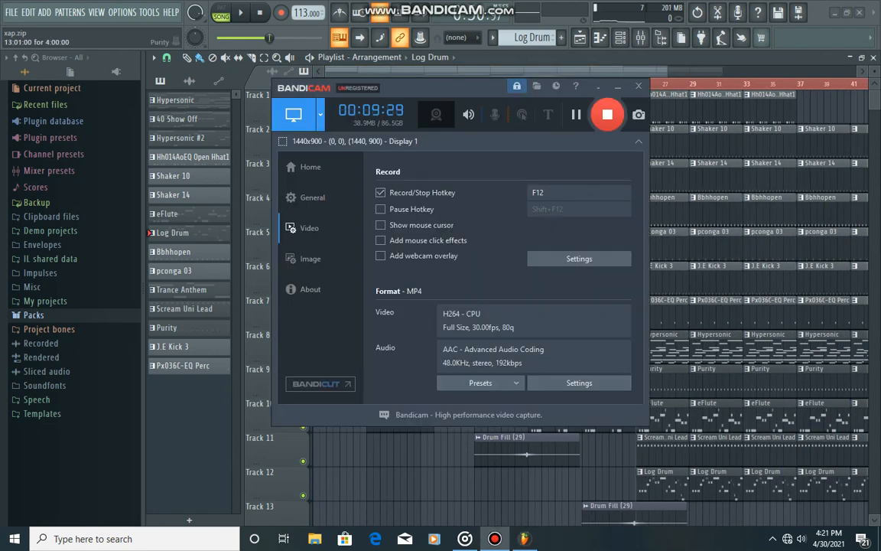